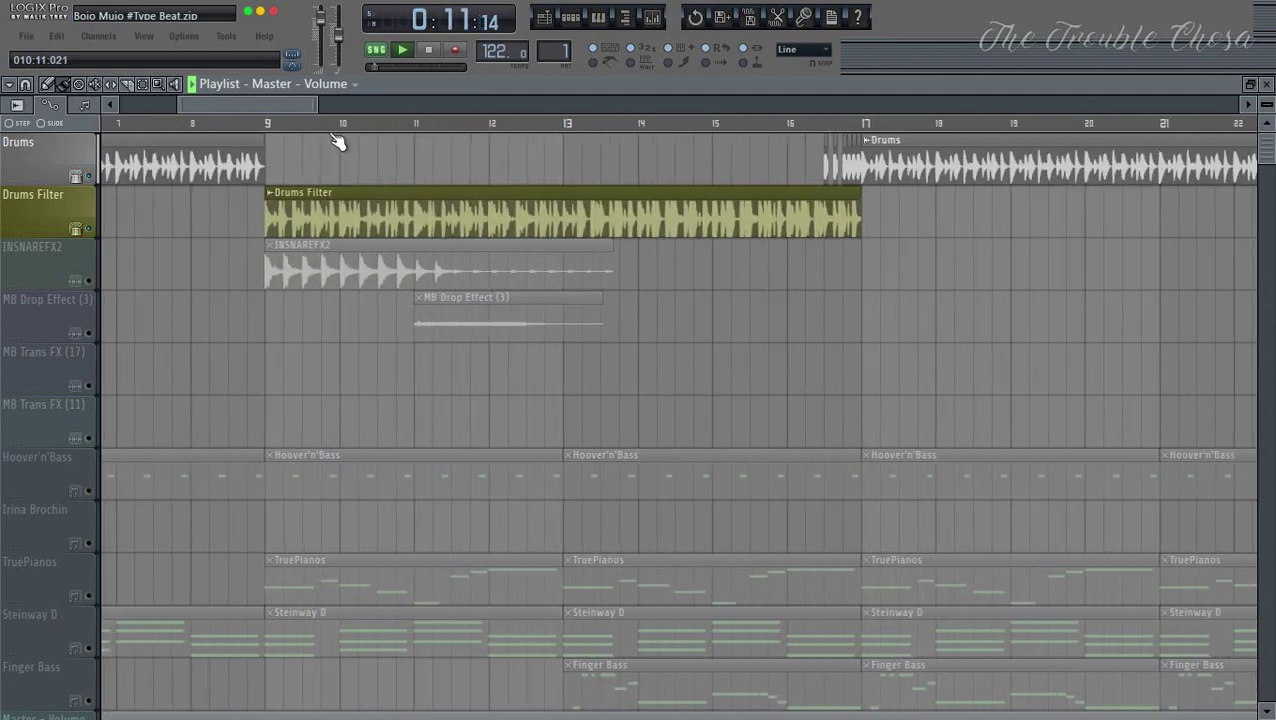
Step: Unmute the INSNAREFX2 and MB Drop Effect (3) tracks and play the arrangement from just before bar 9
scroll(262, 118, "down", 8)
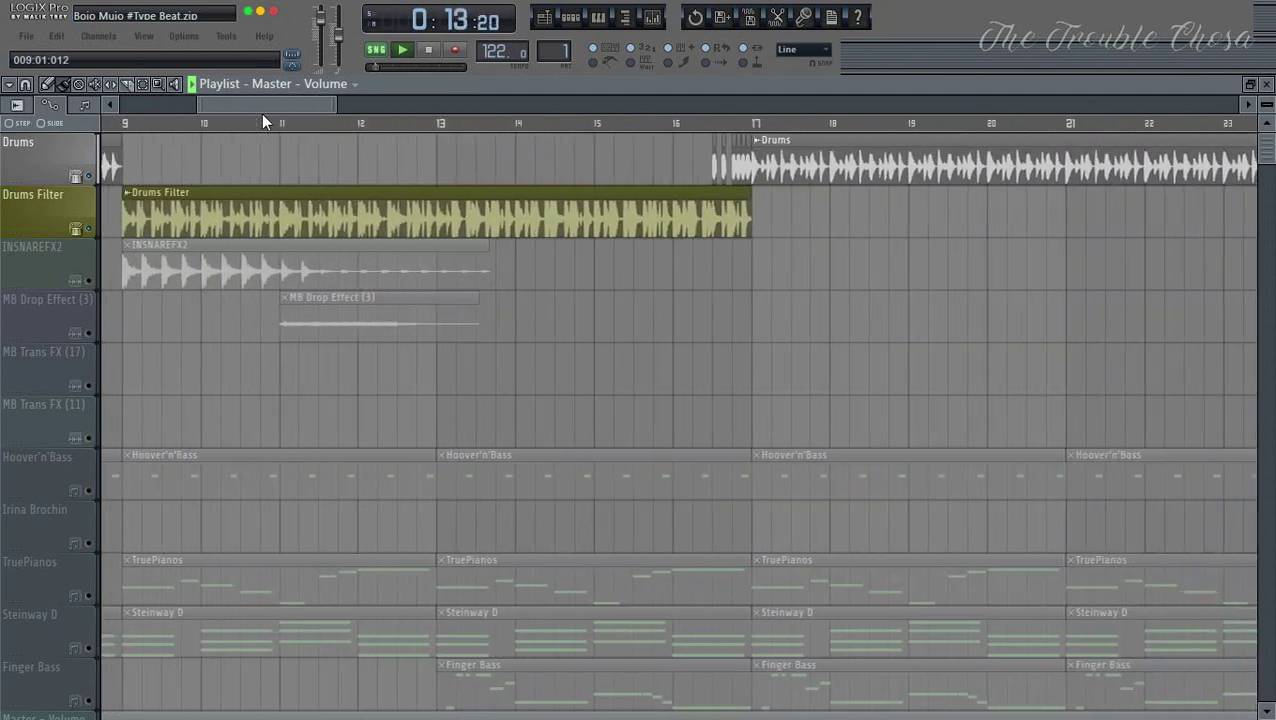
scroll(278, 130, "down", 3)
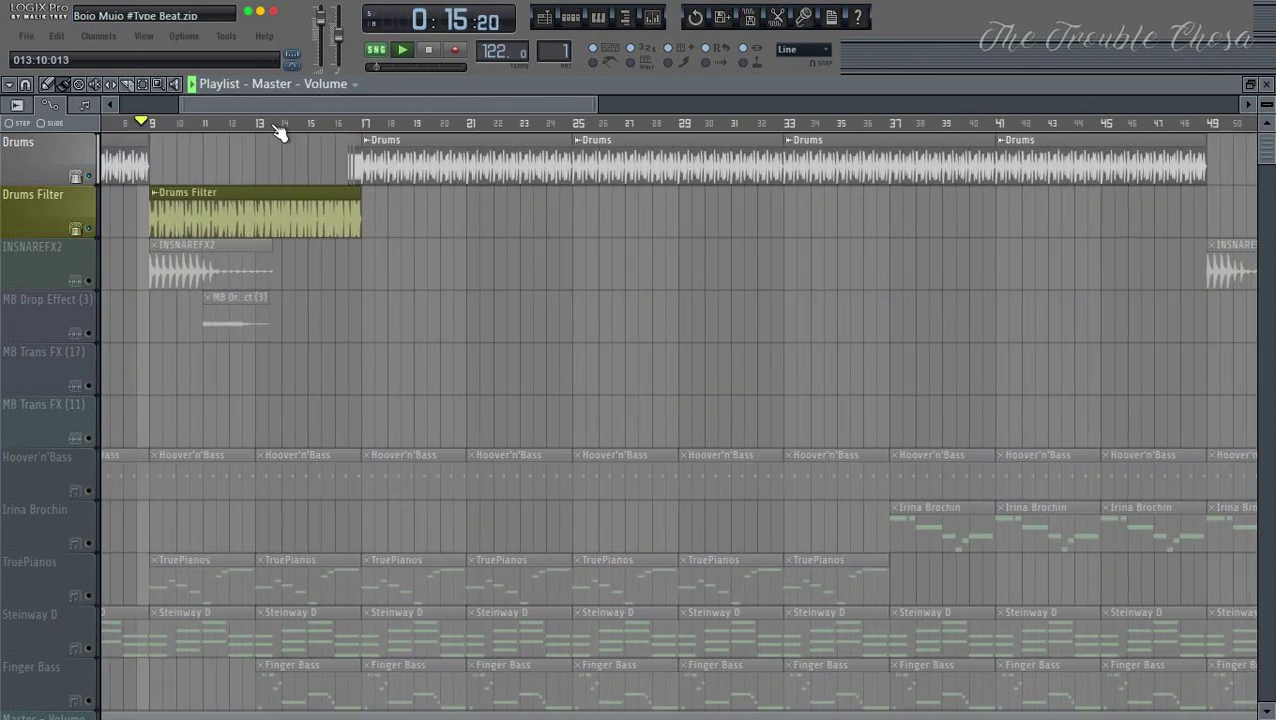
scroll(205, 135, "up", 5)
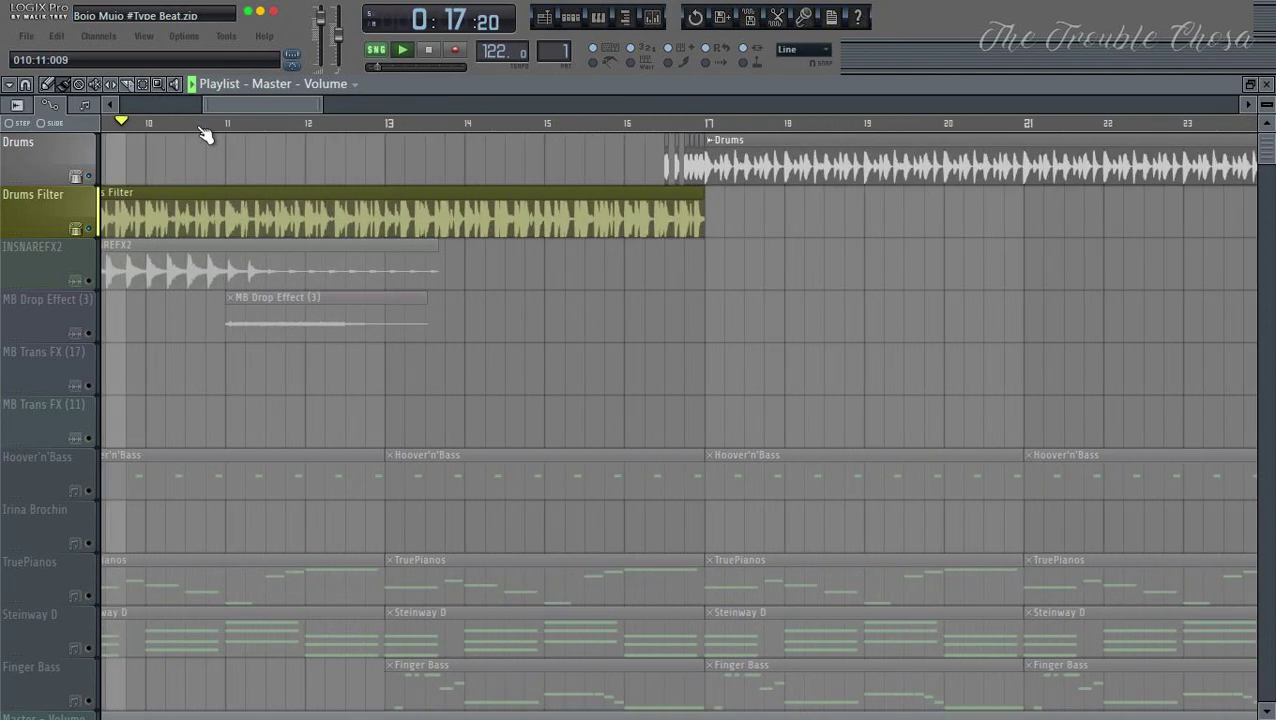
scroll(210, 128, "down", 10)
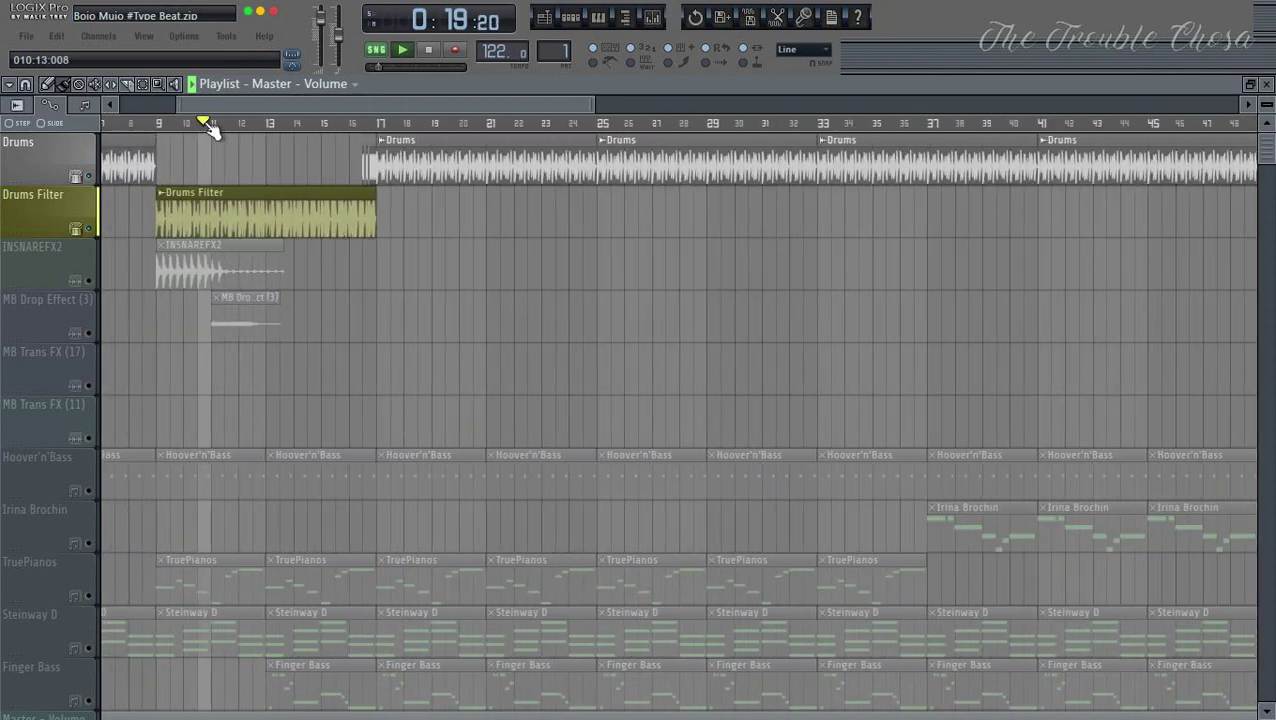
left_click(88, 285)
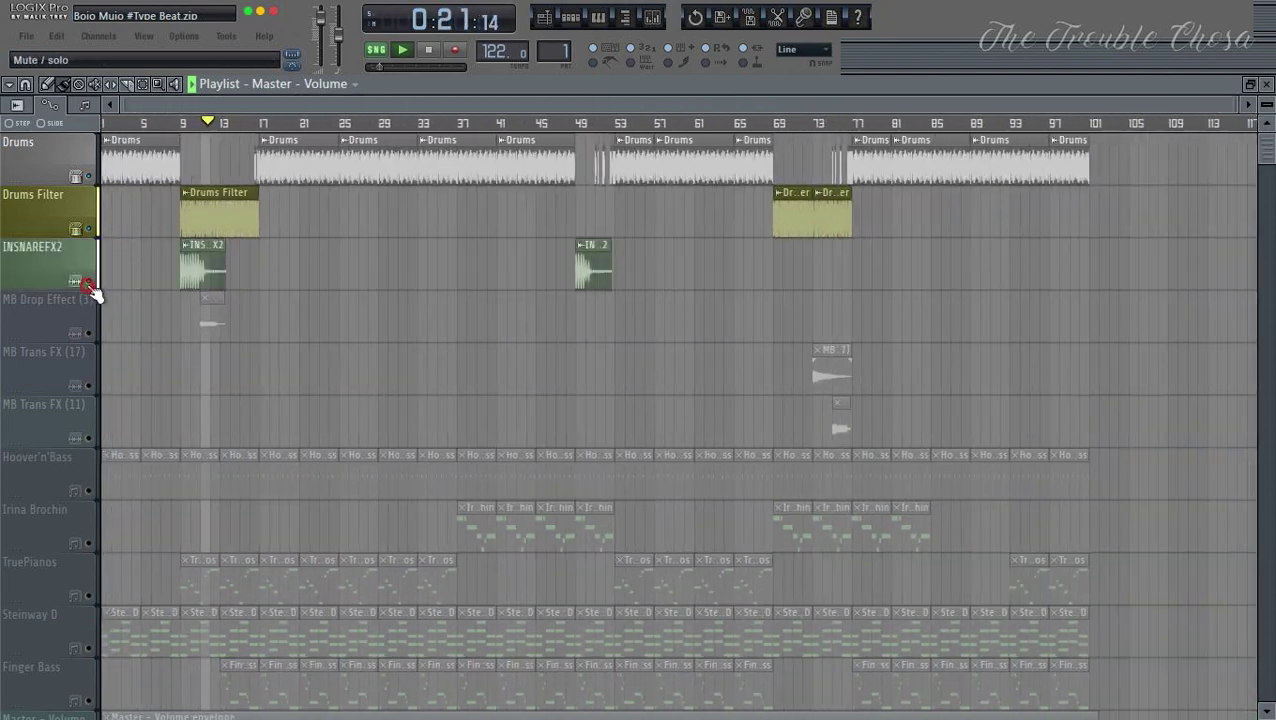
left_click(88, 336)
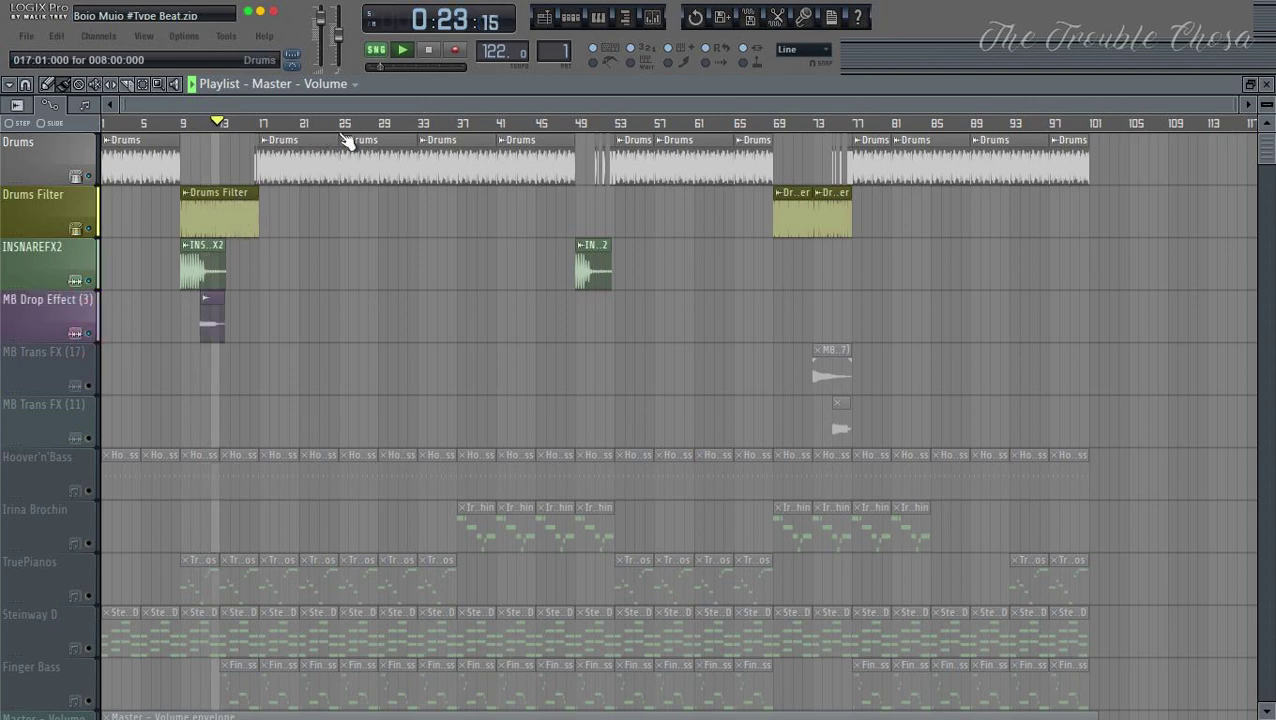
left_click(175, 124)
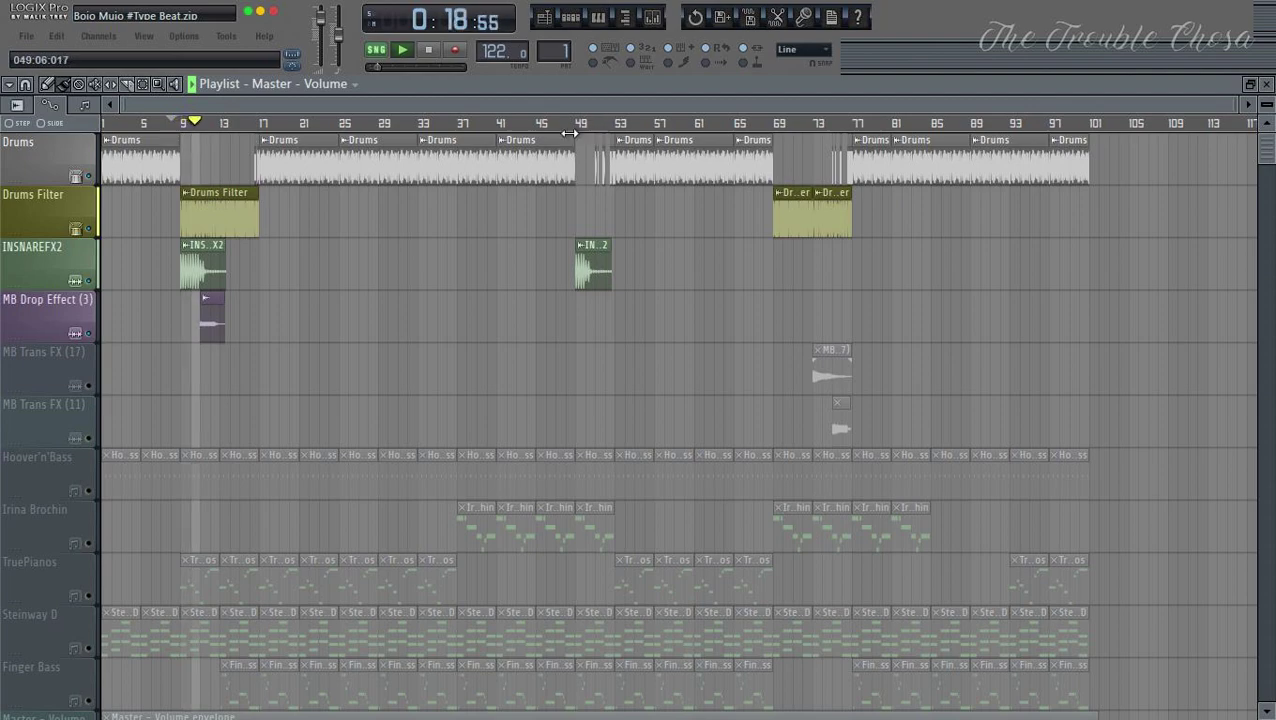
Step: Play the INSNAREFX2 break from just before bar 49 to review the second drum transition
scroll(580, 131, "up", 10)
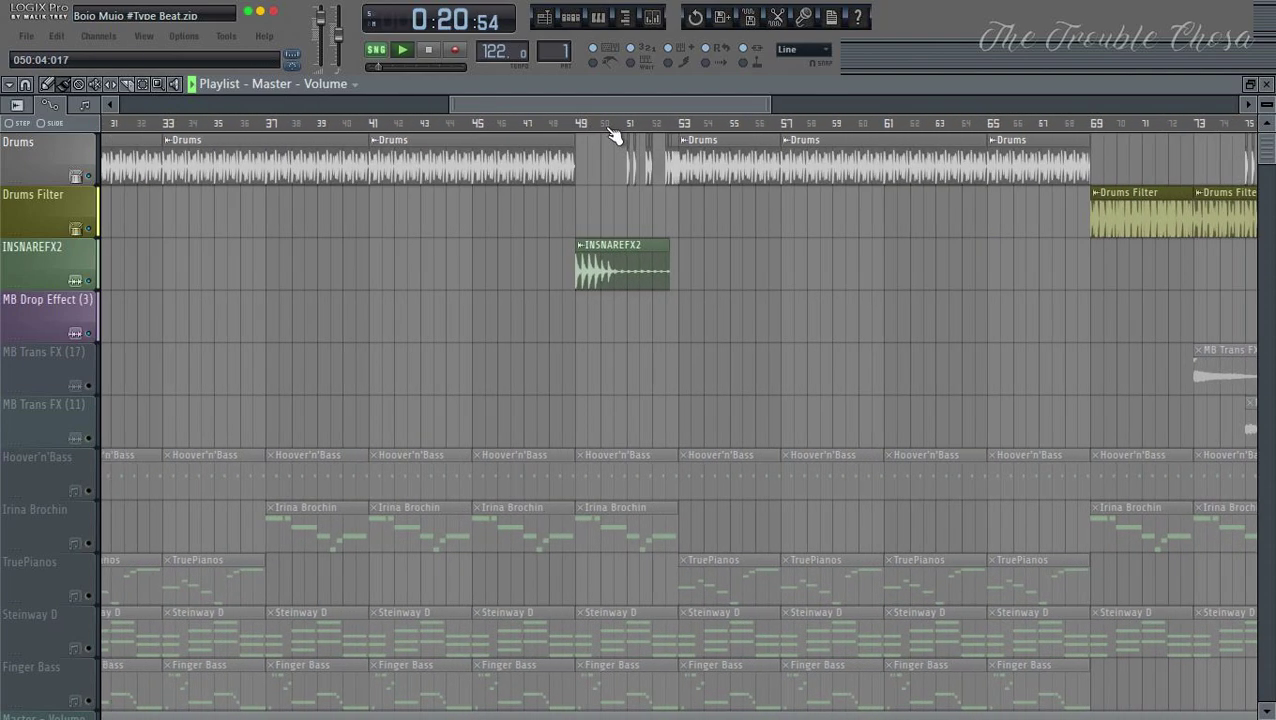
left_click(425, 122)
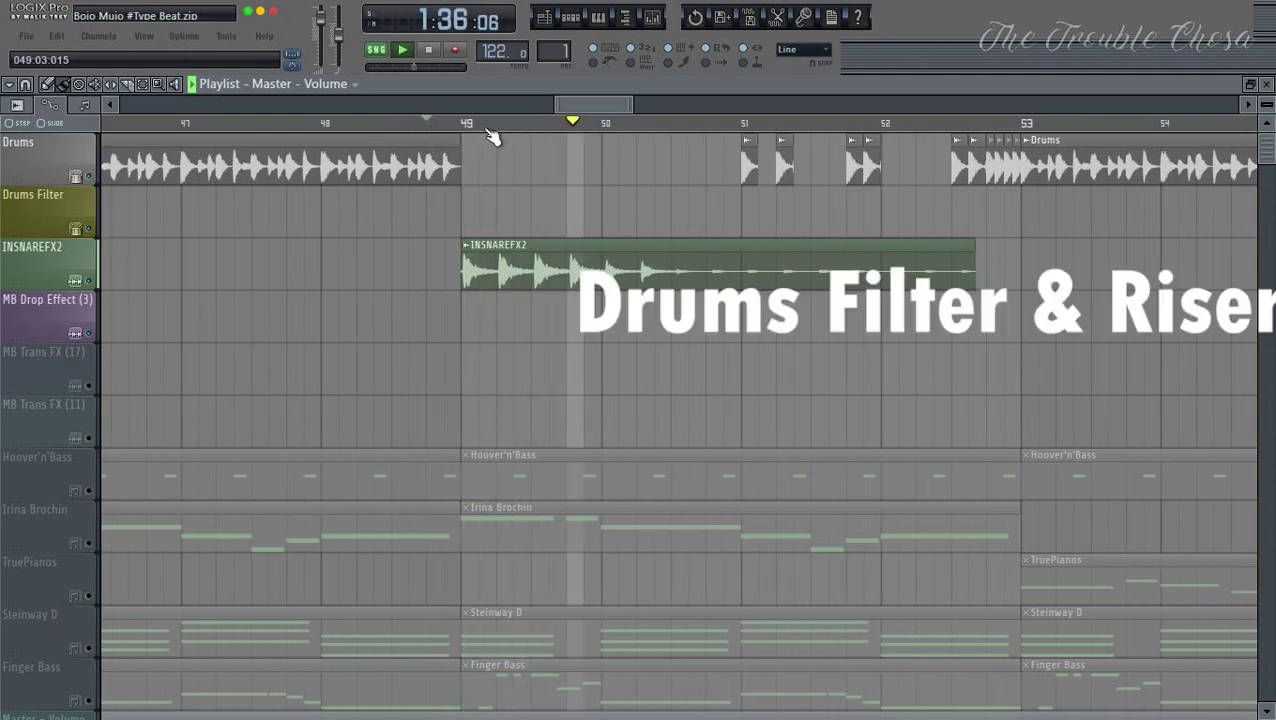
scroll(488, 133, "down", 3)
scroll(490, 136, "down", 1)
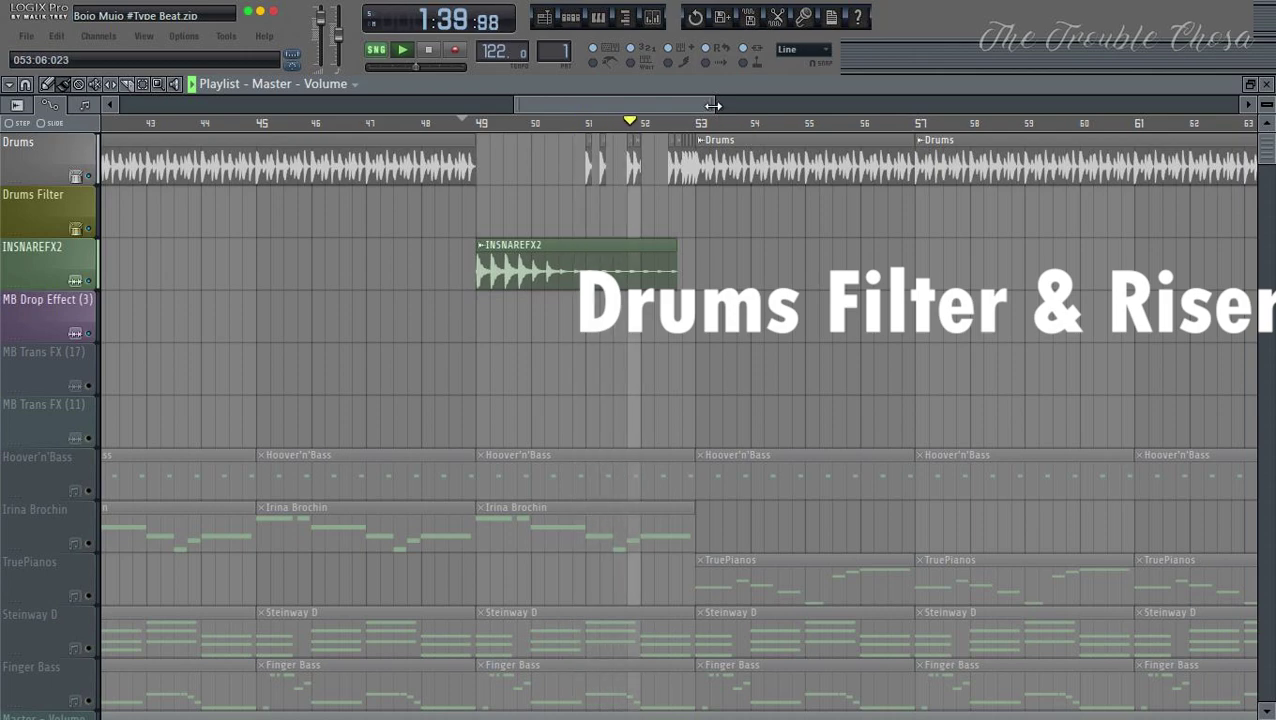
scroll(736, 112, "right", 2)
scroll(736, 112, "left", 3)
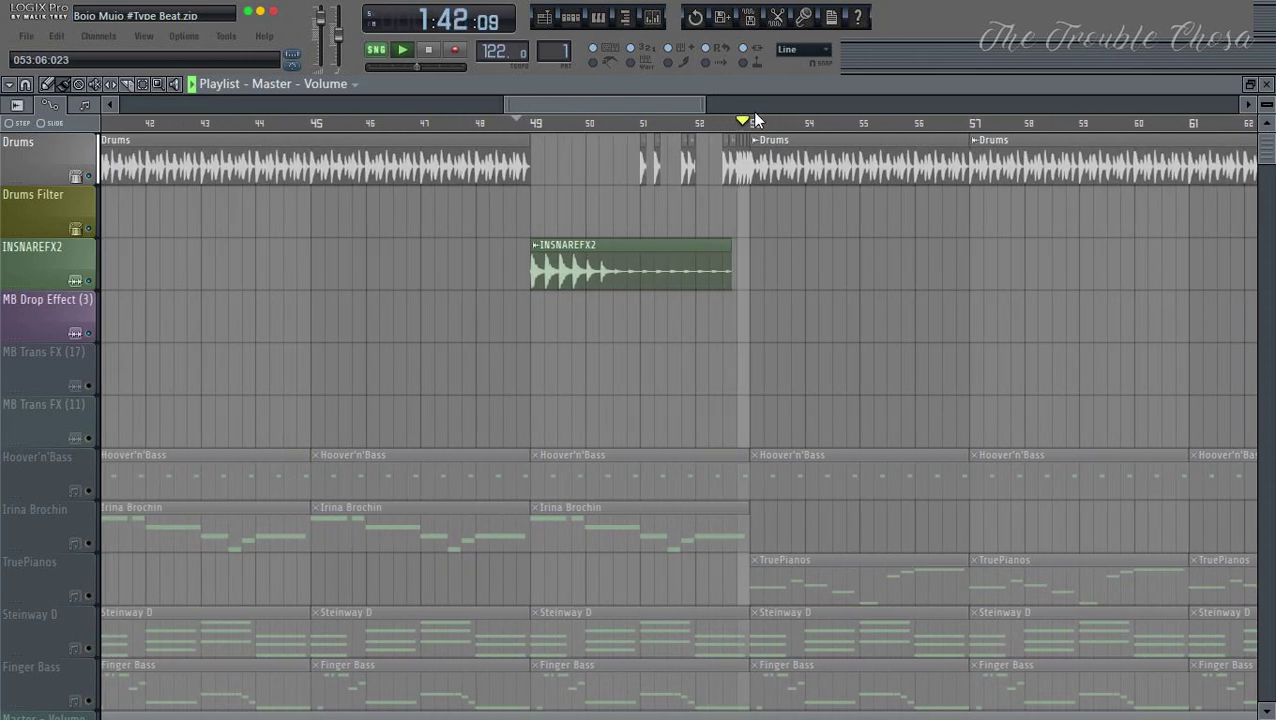
Step: Unmute the MB Trans FX (17) and MB Trans FX (11) tracks and play from just before bar 69
scroll(745, 118, "down", 6)
scroll(741, 130, "down", 1)
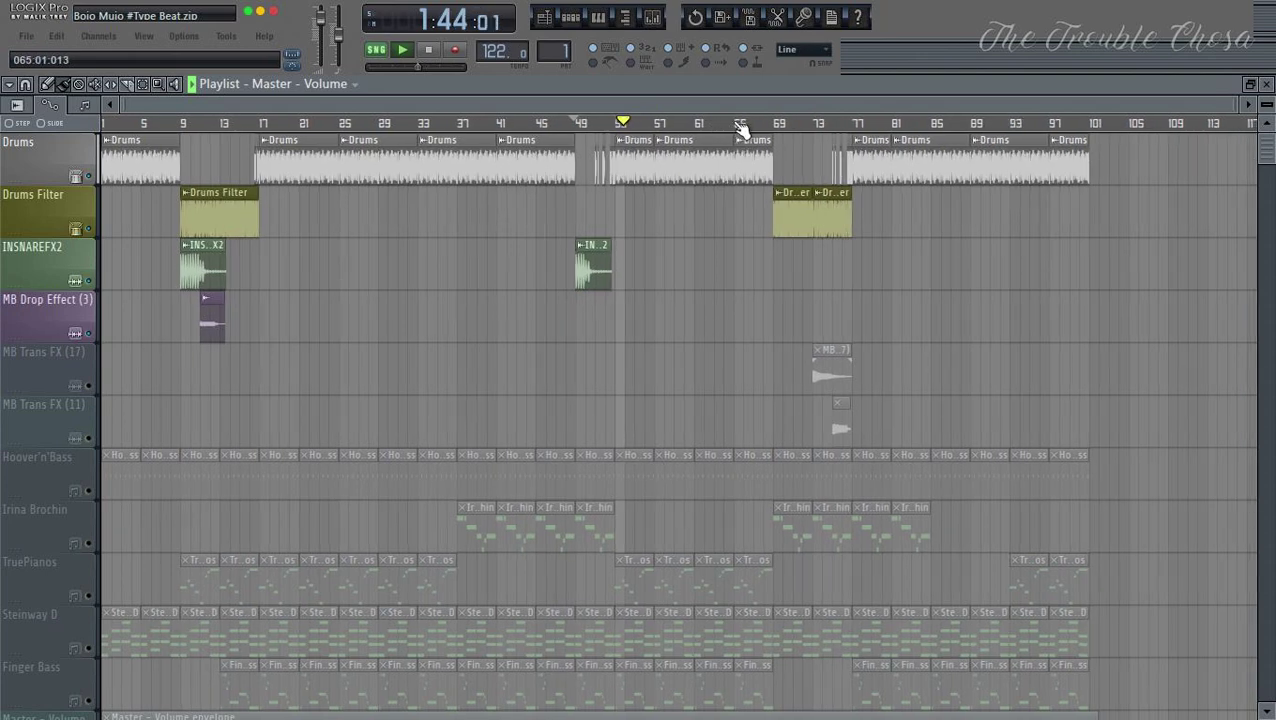
left_click(88, 386)
left_click(89, 438)
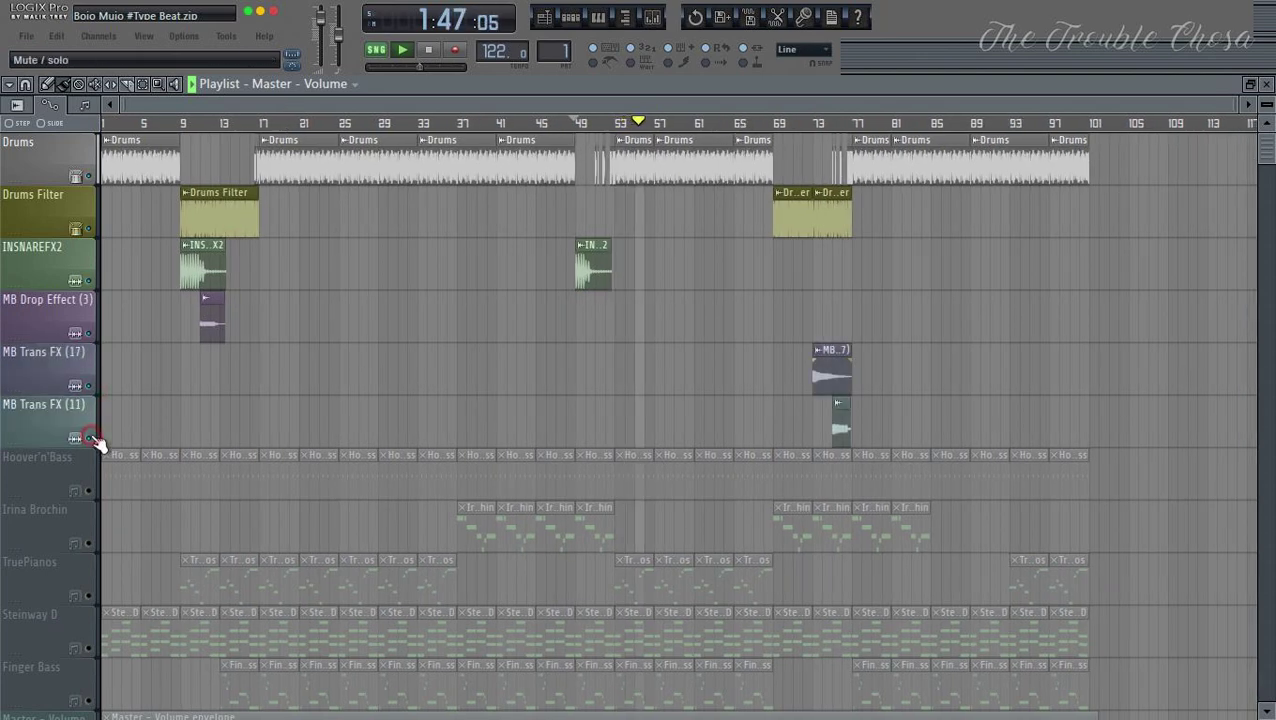
left_click(767, 125)
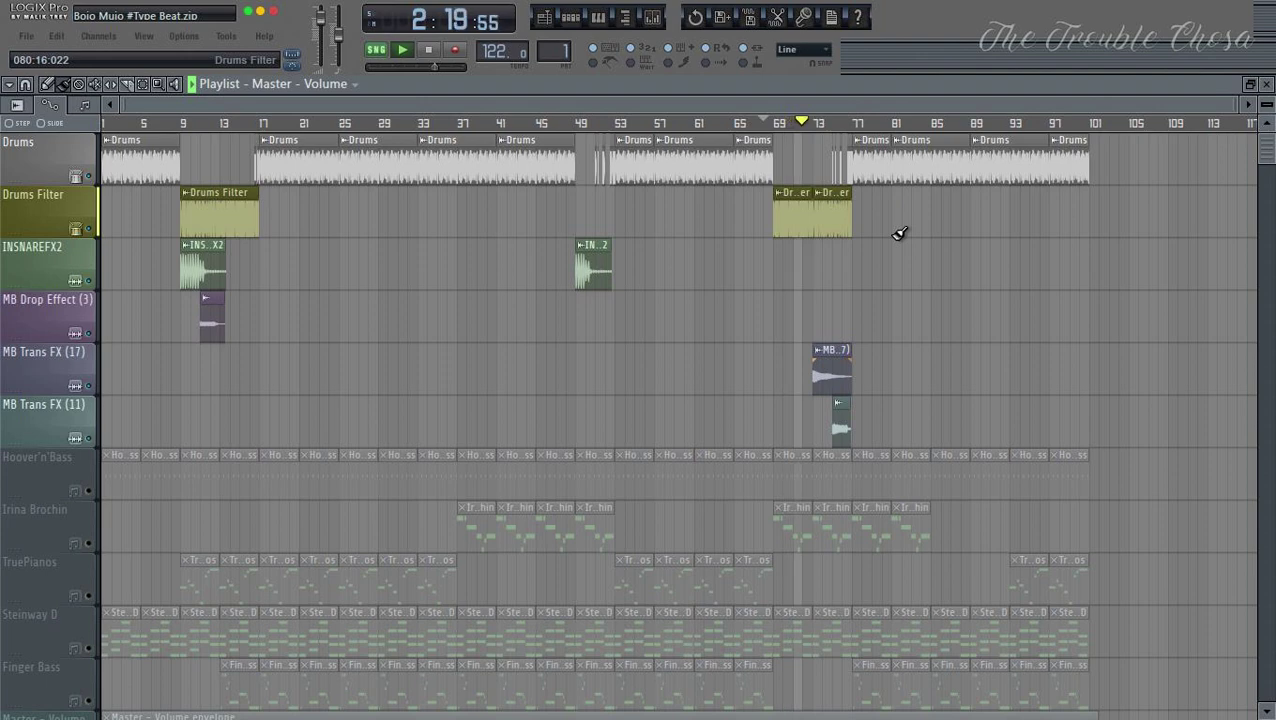
Step: Solo the Steinway D track, select its pattern and play the song from the beginning
scroll(897, 229, "down", 2)
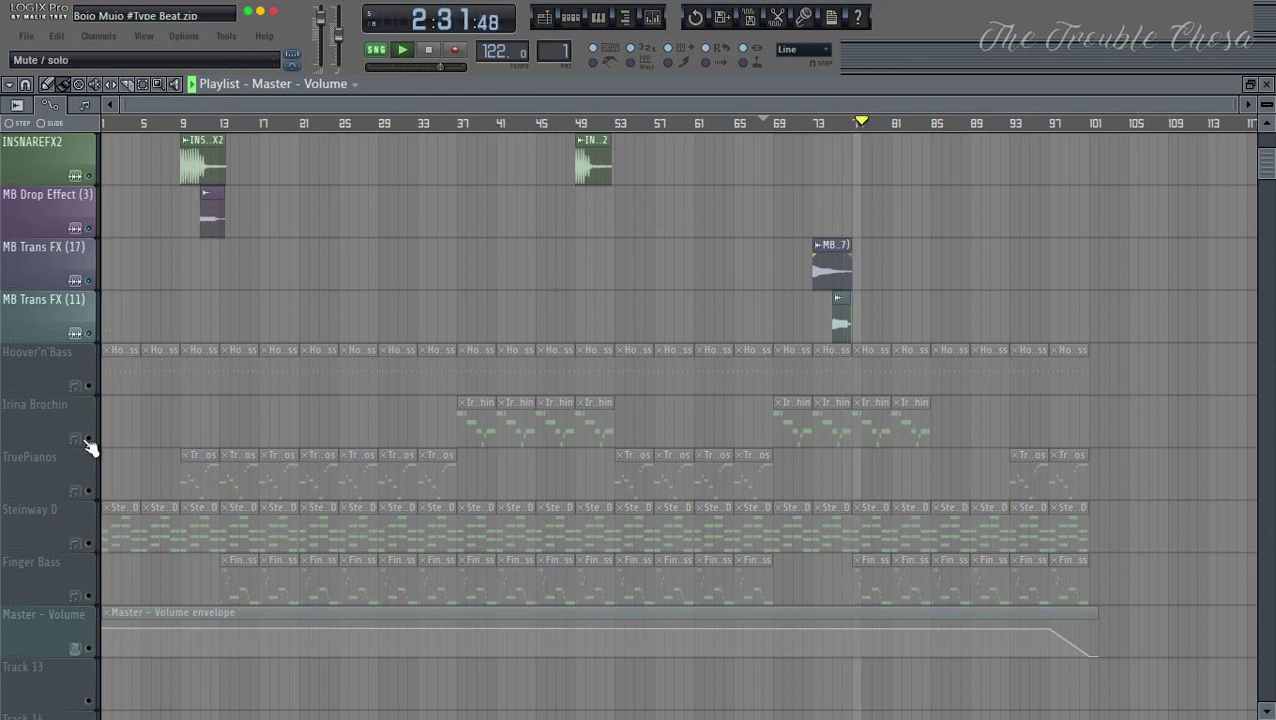
right_click(89, 545)
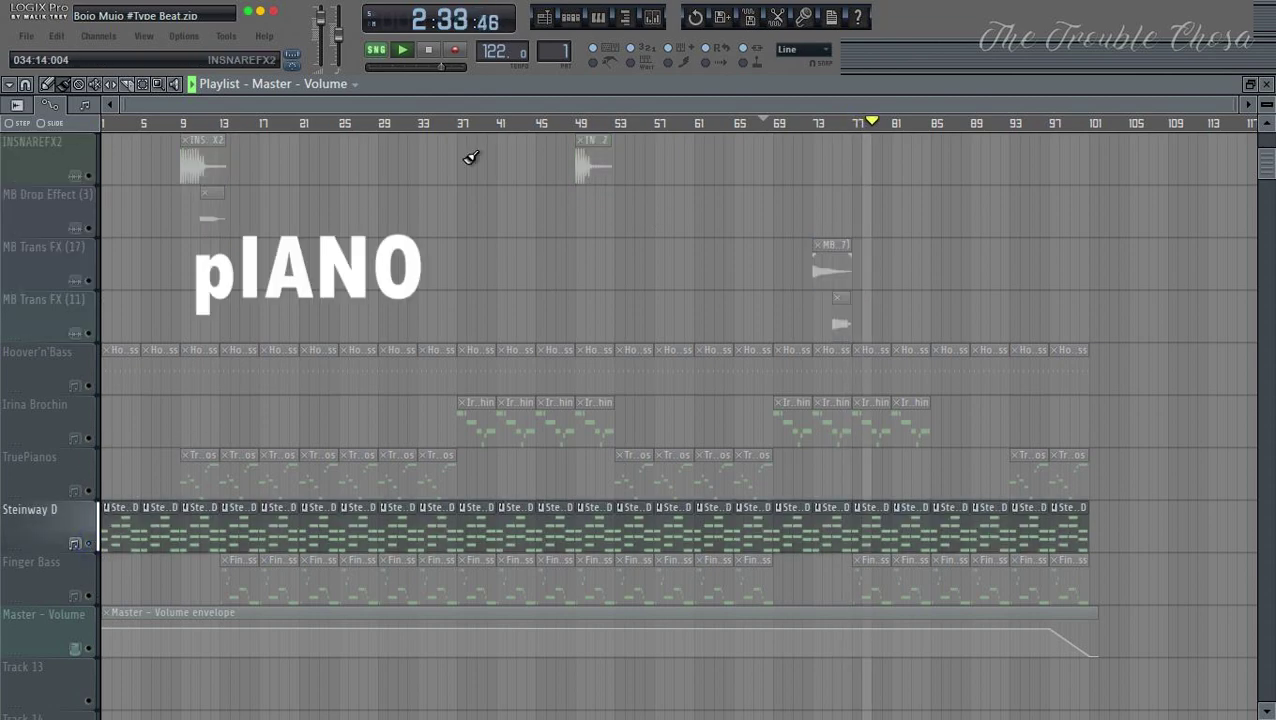
left_click(581, 25)
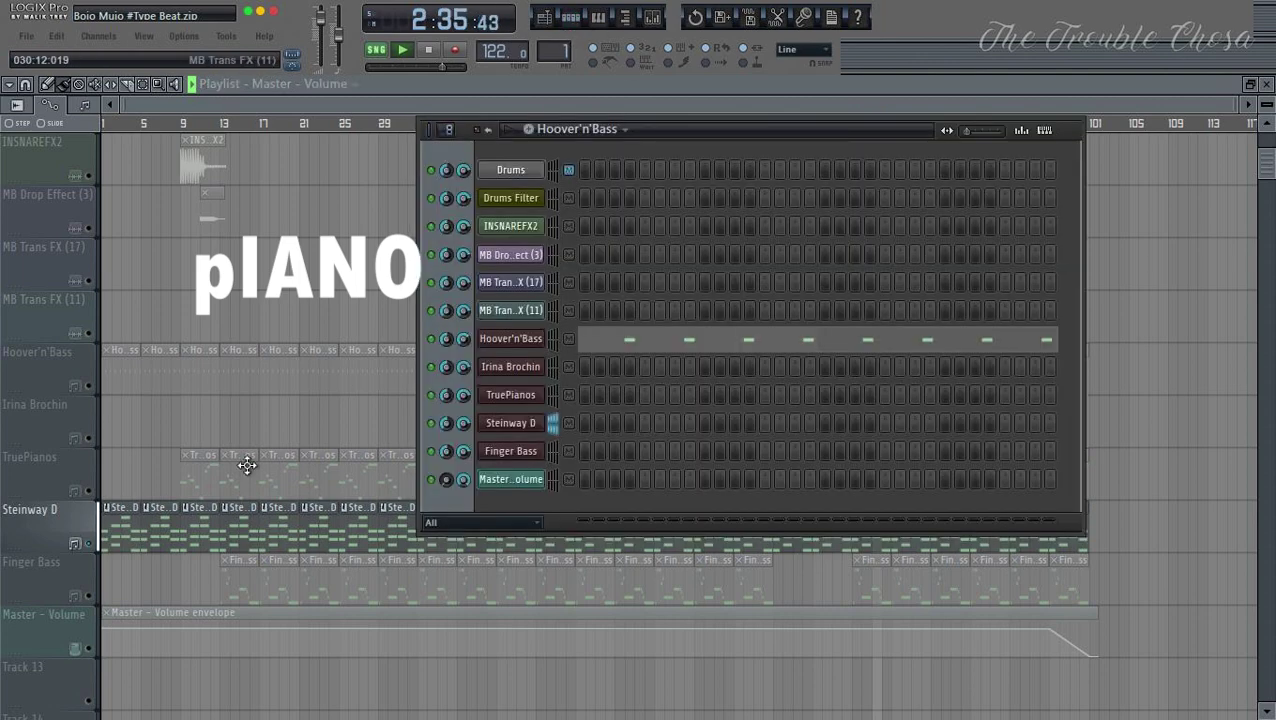
left_click(119, 545)
left_click(106, 129)
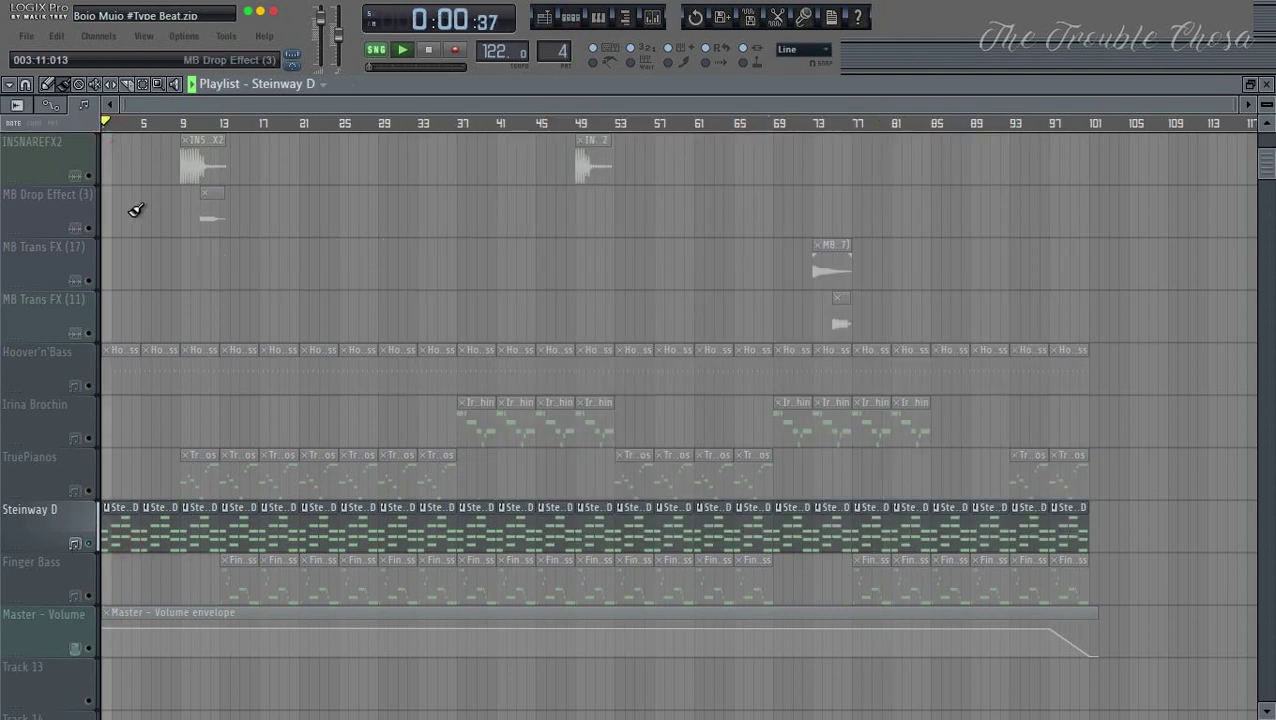
Step: Open the Steinway D channel's Pianoteq instrument and dismiss its welcome screen to view the preset
left_click(581, 25)
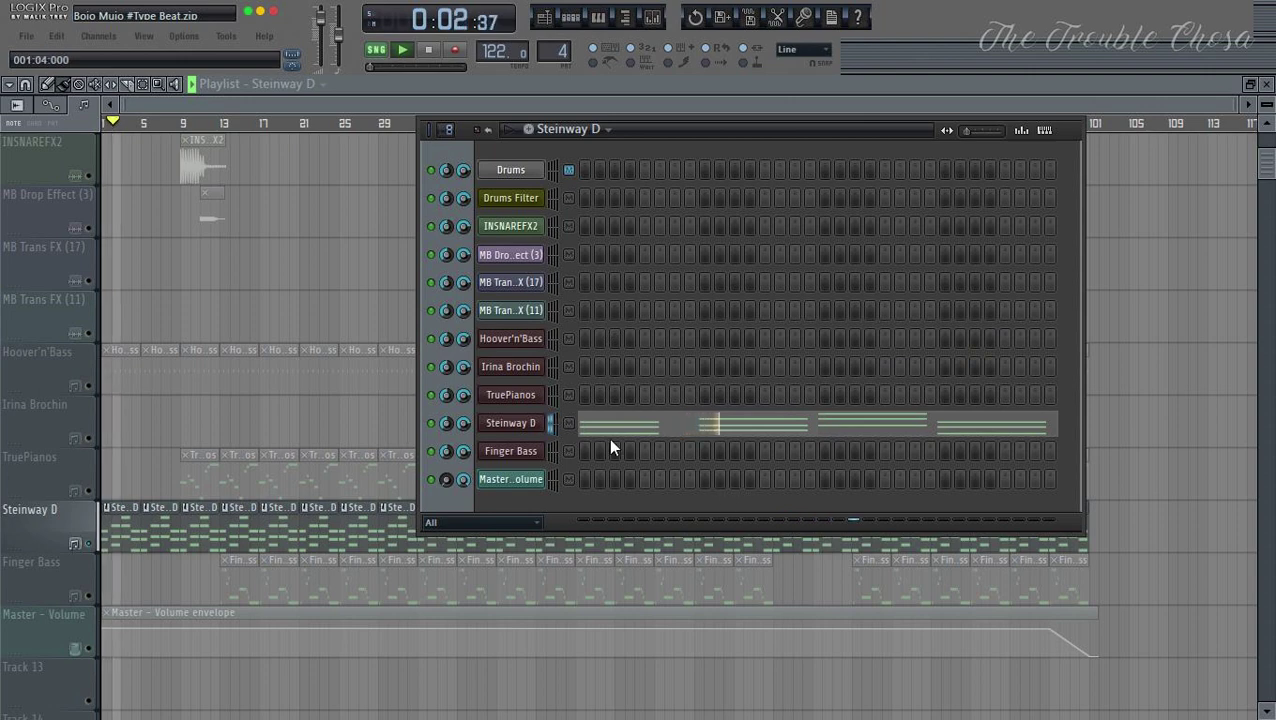
left_click(517, 426)
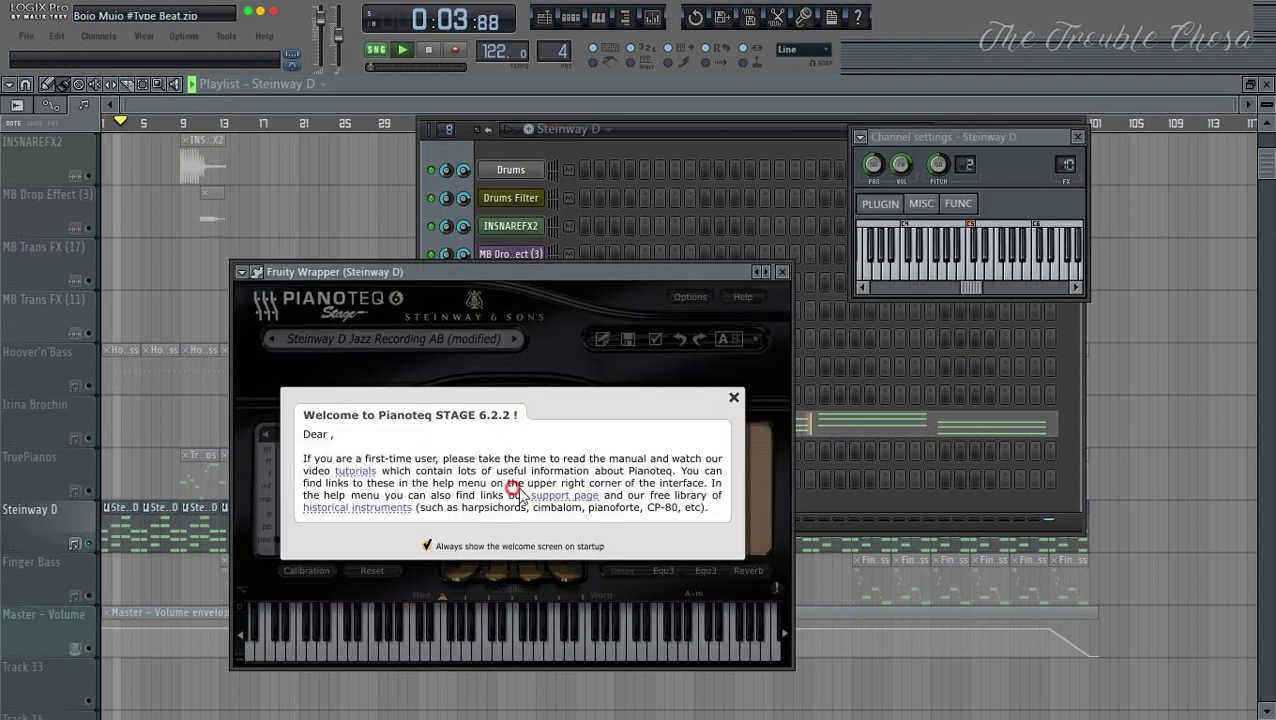
left_click(733, 397)
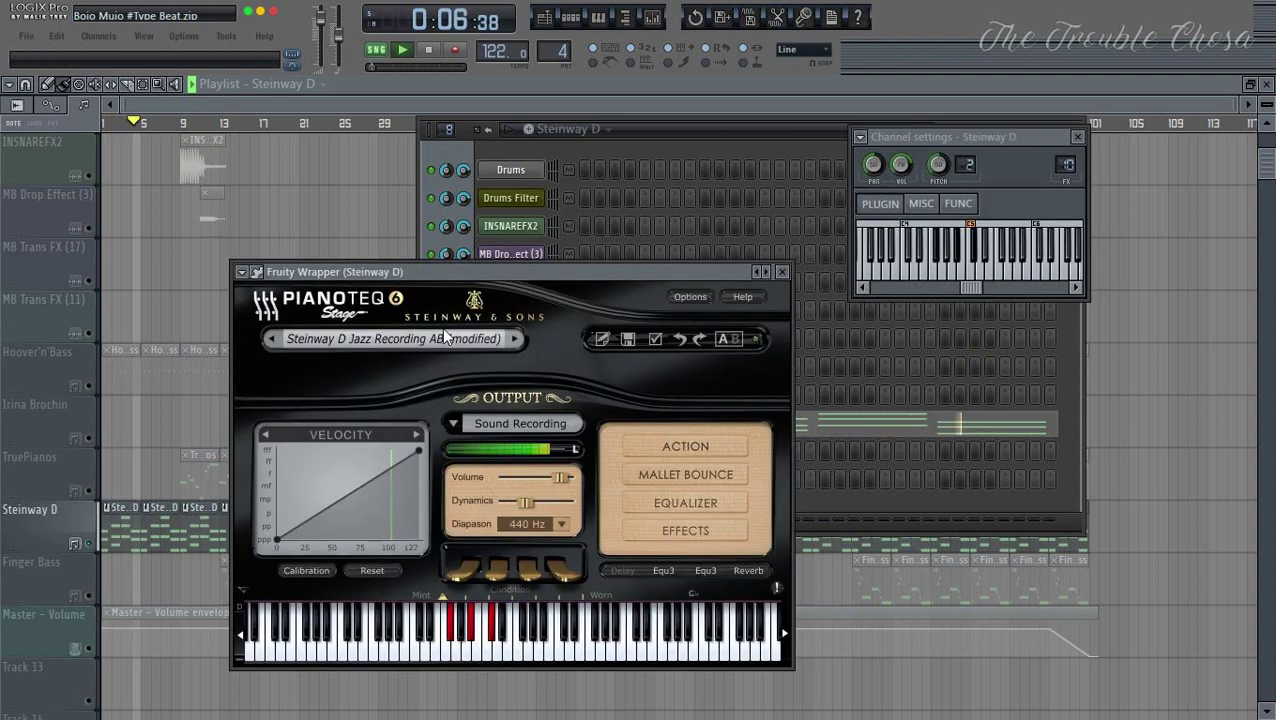
Step: Examine the Steinway D chord notes in the piano roll, then return to the playlist
left_click(788, 272)
left_click(705, 413)
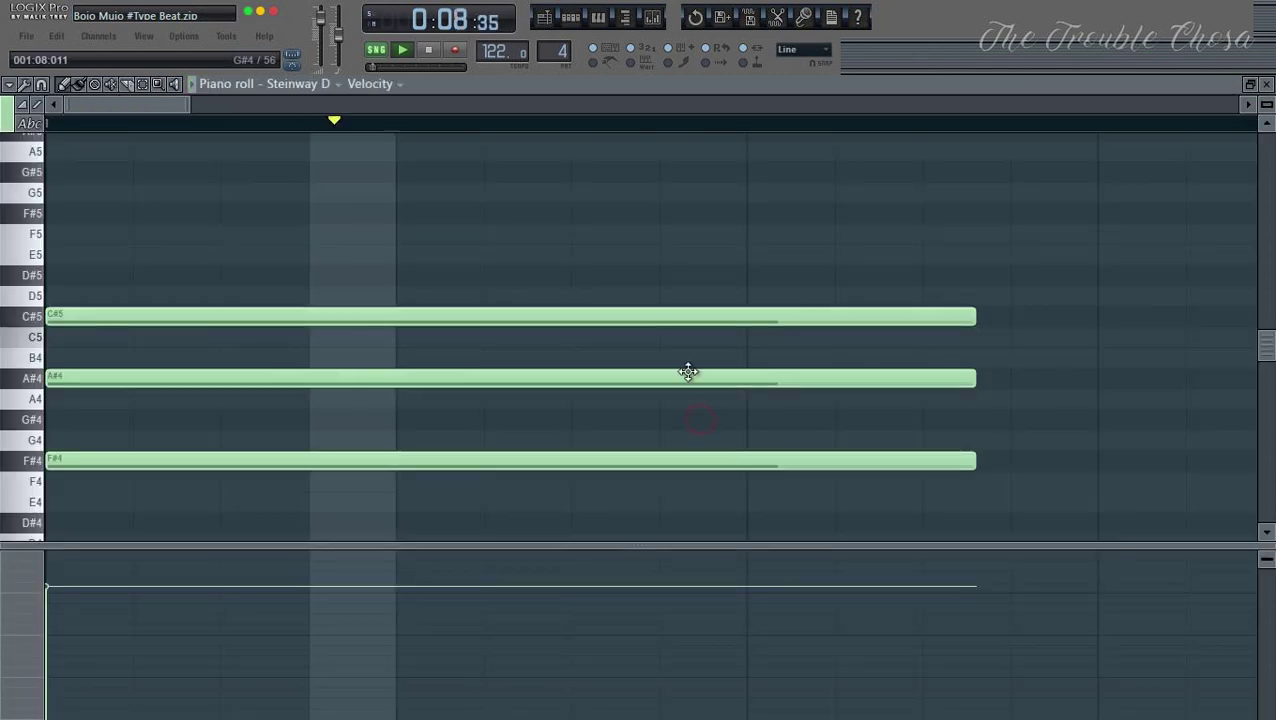
scroll(633, 139, "down", 4)
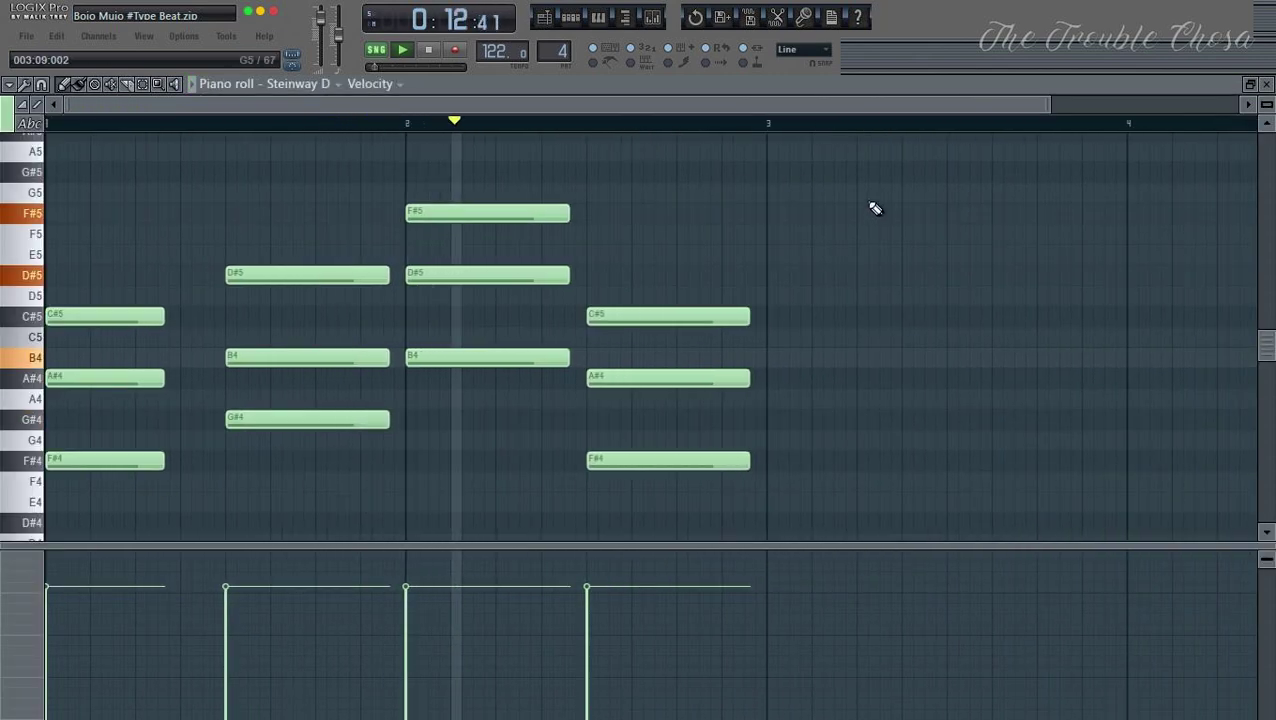
scroll(877, 219, "down", 4)
scroll(879, 224, "up", 3)
scroll(877, 222, "up", 4)
scroll(877, 222, "down", 2)
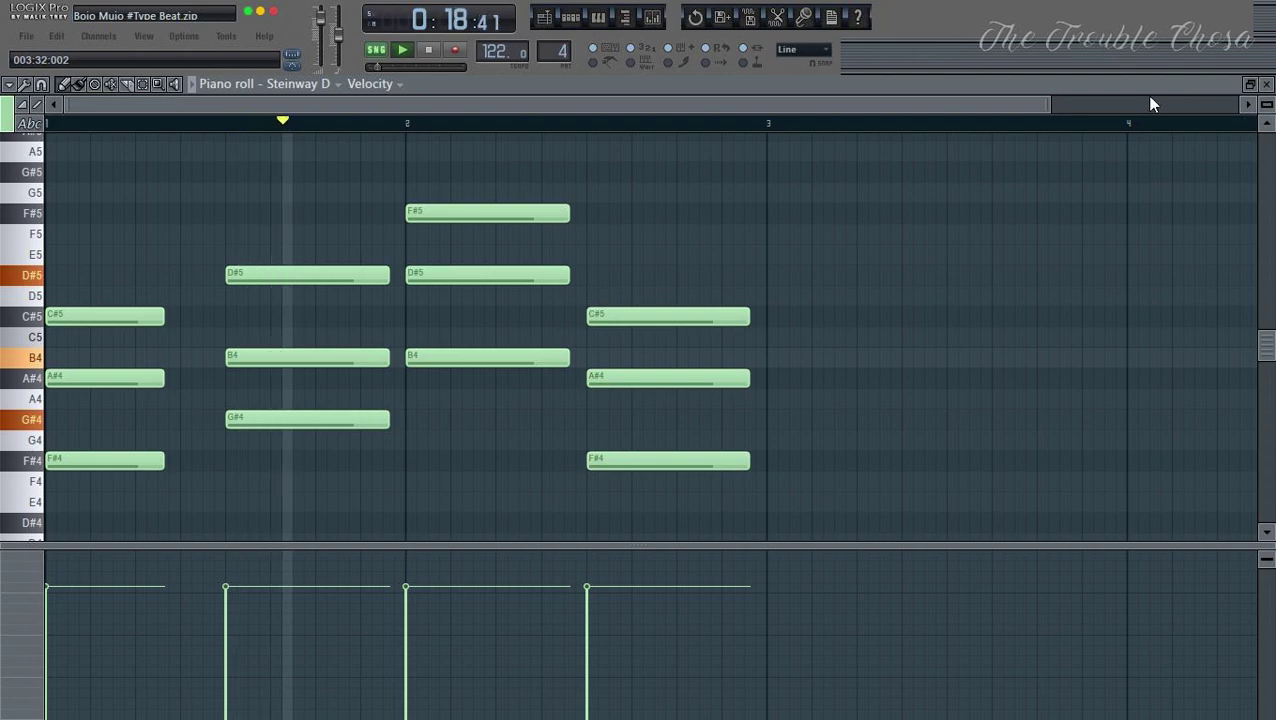
left_click(1265, 86)
left_click(1265, 86)
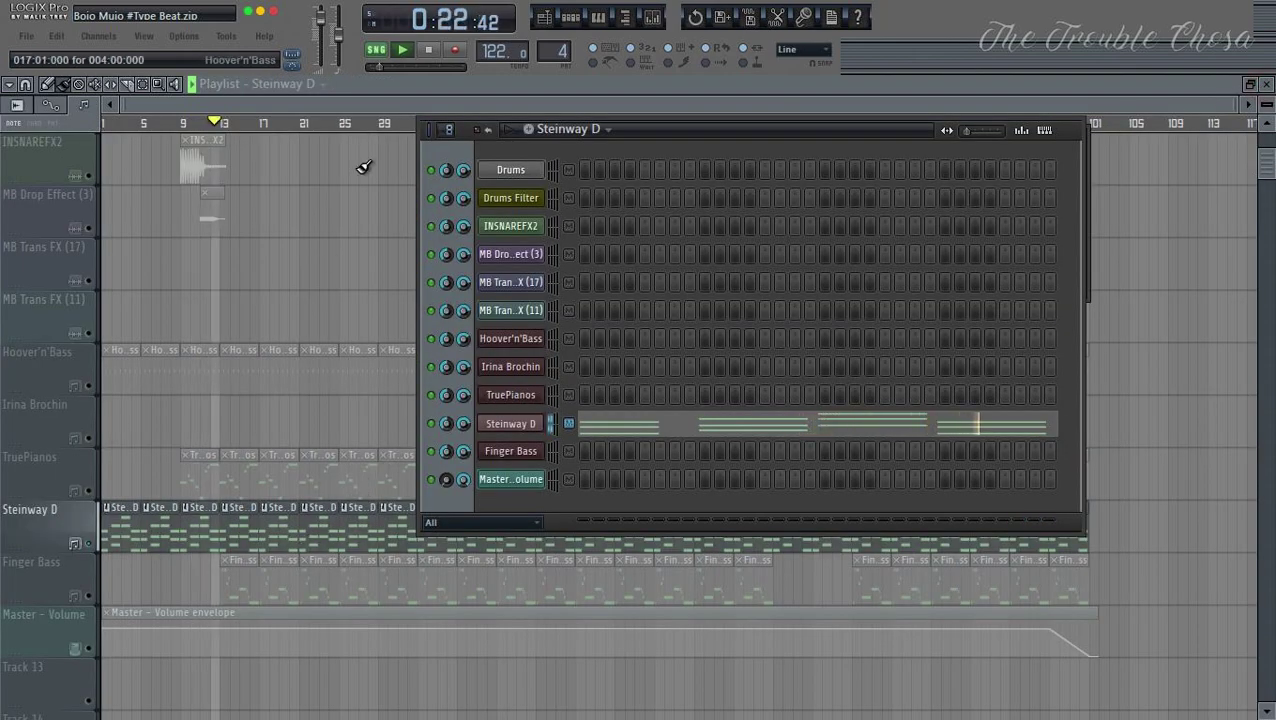
left_click(389, 107)
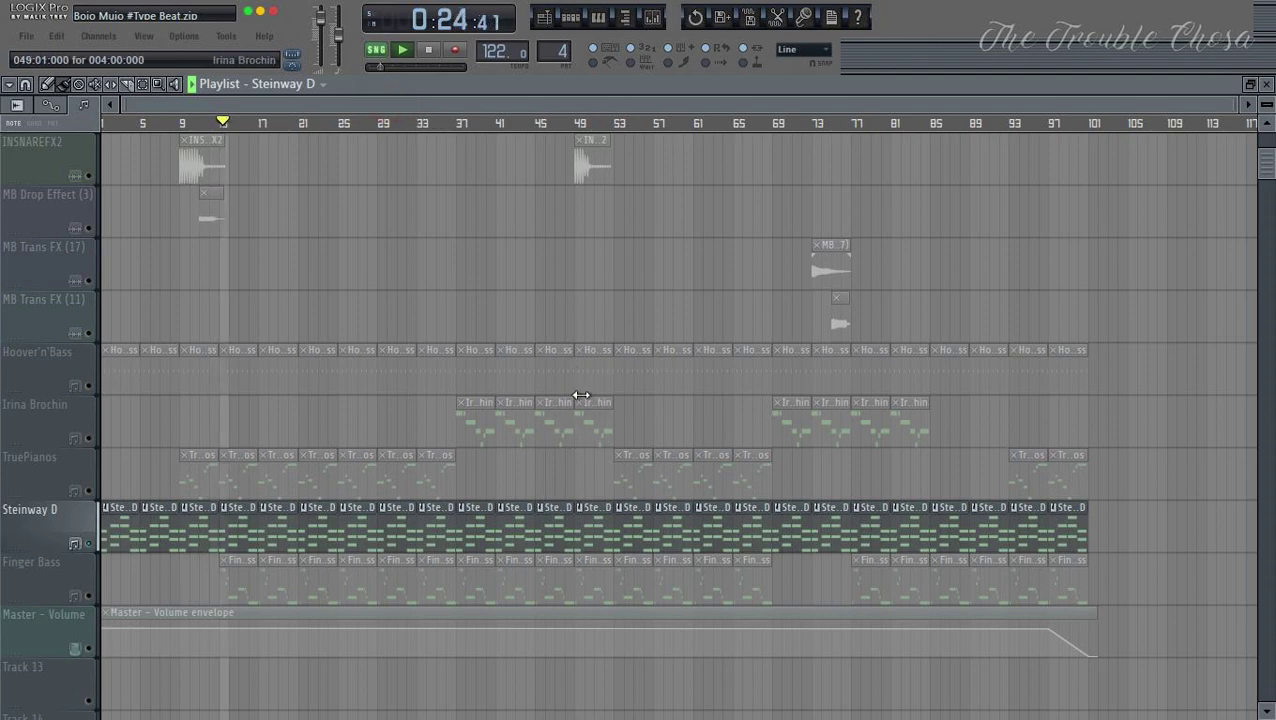
Step: Unmute the TruePianos track and inspect its melody in the piano roll before returning to the playlist
scroll(581, 395, "down", 1)
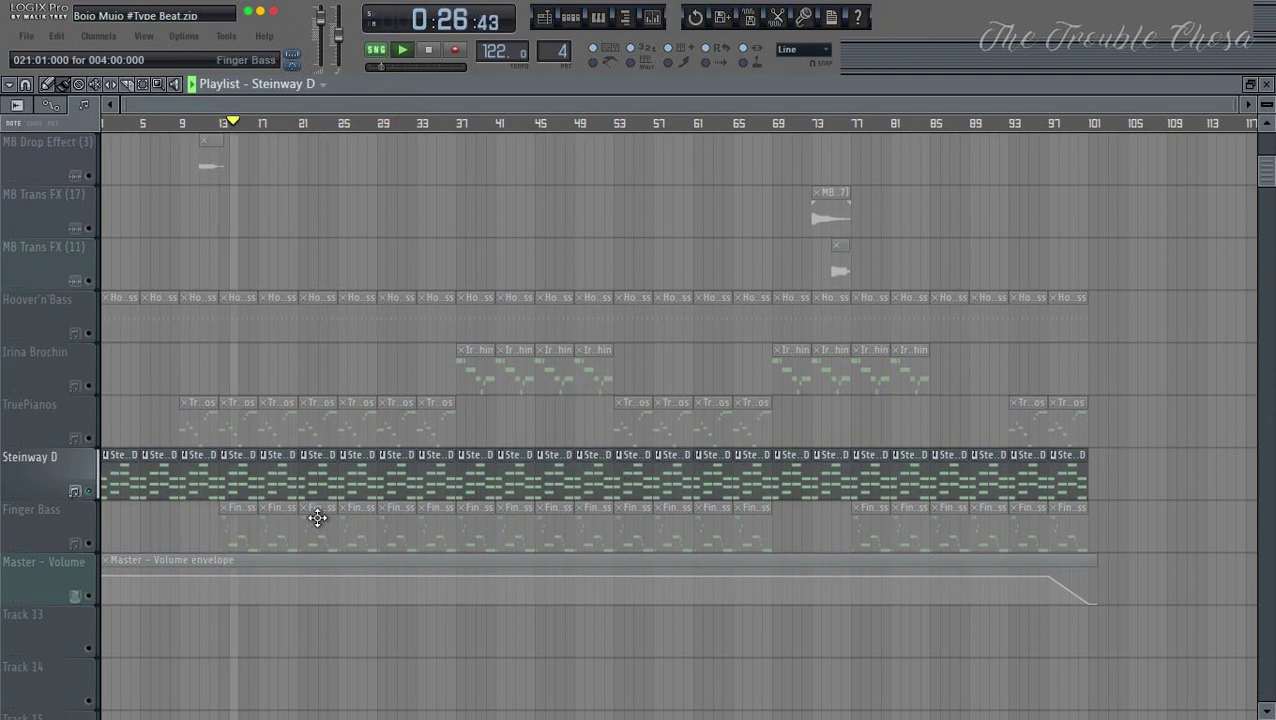
left_click(88, 438)
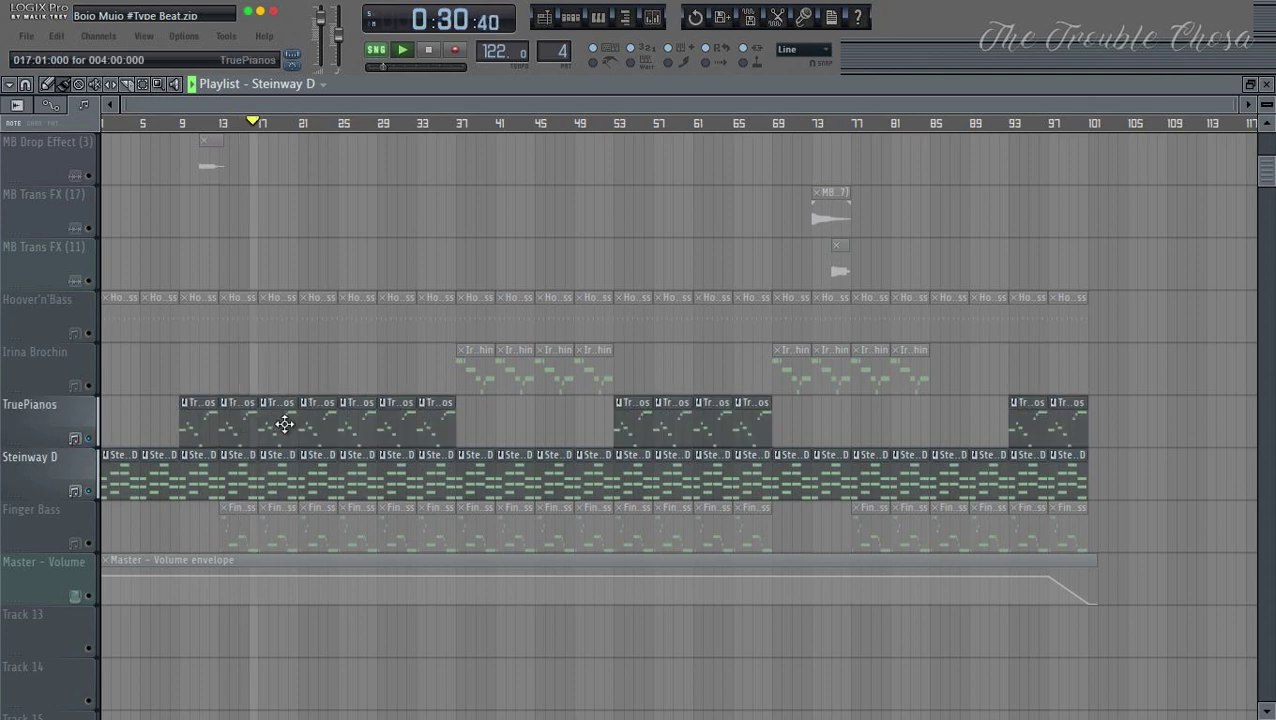
double_click(285, 424)
scroll(480, 122, "down", 6)
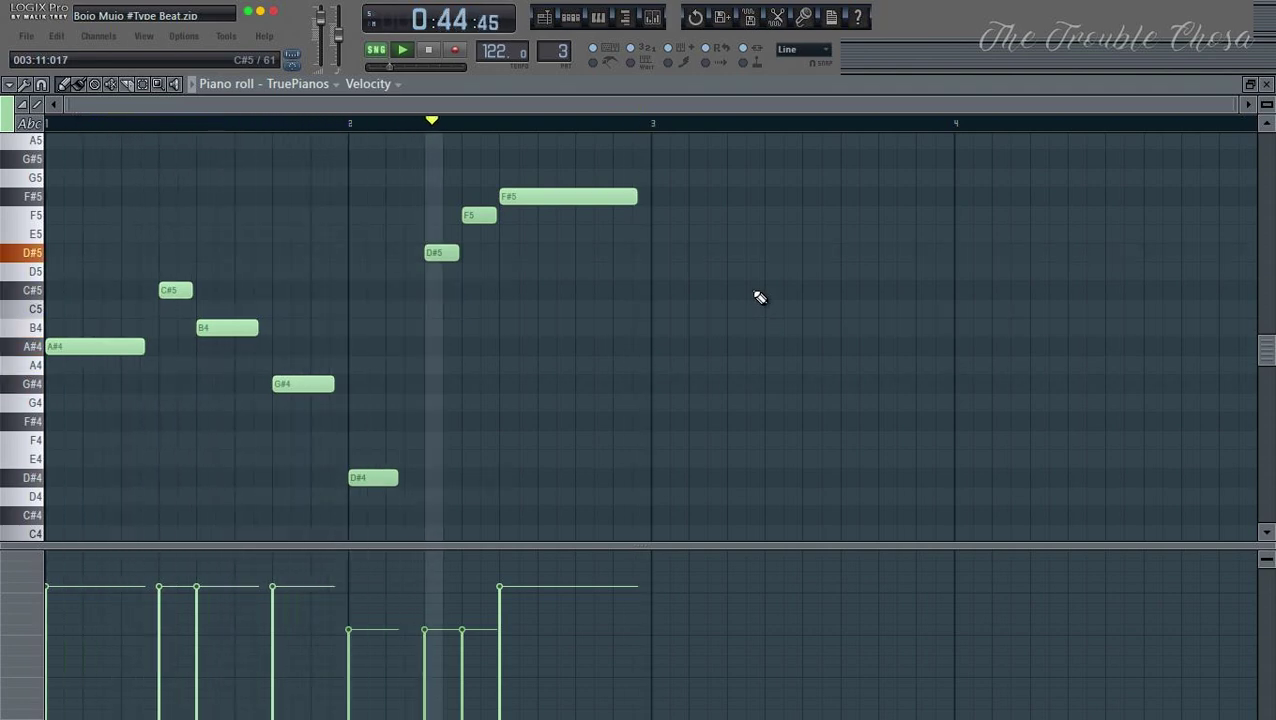
key("F6")
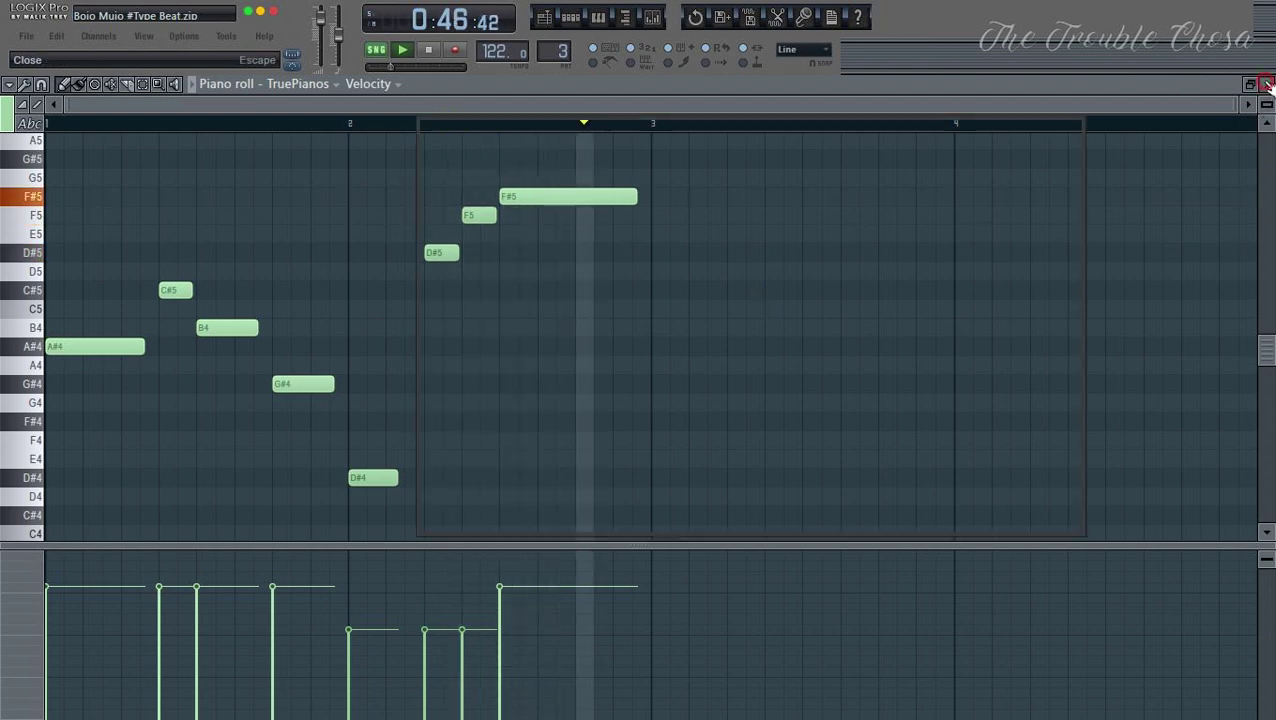
key("F5")
key("F6")
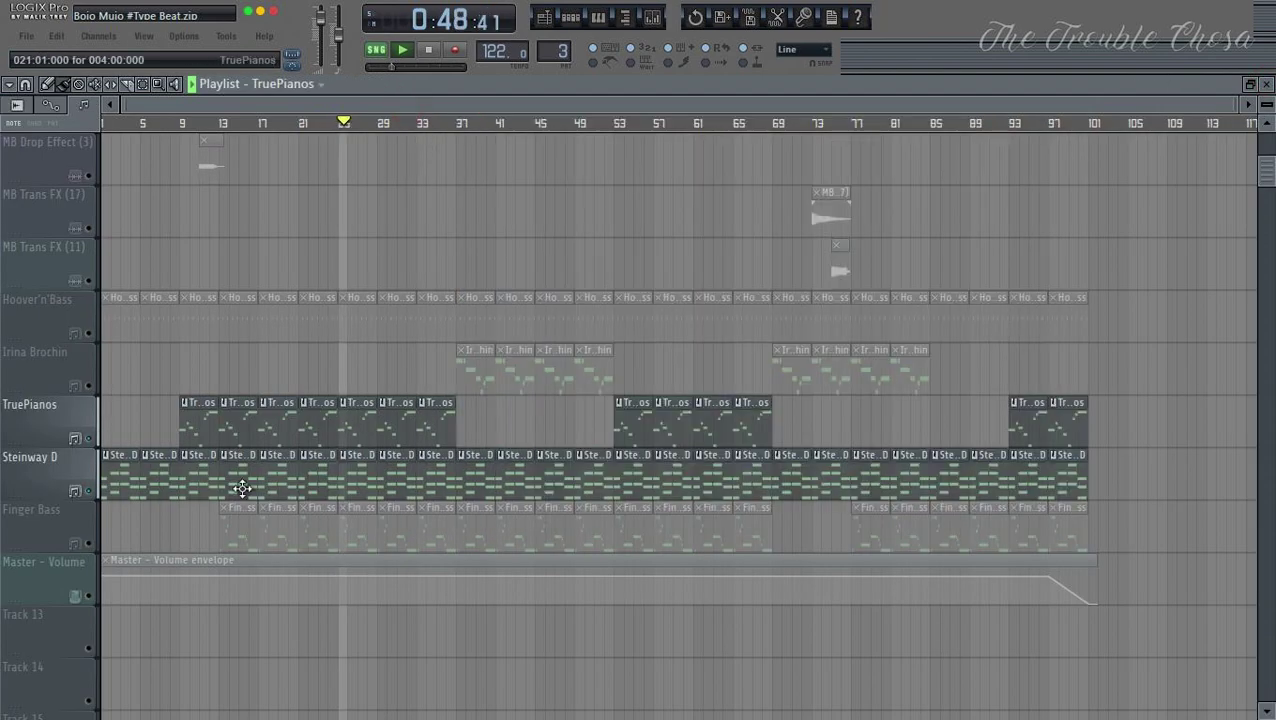
Step: Unmute the Finger Bass track and open its pattern in the piano roll to examine the bass notes
left_click(80, 543)
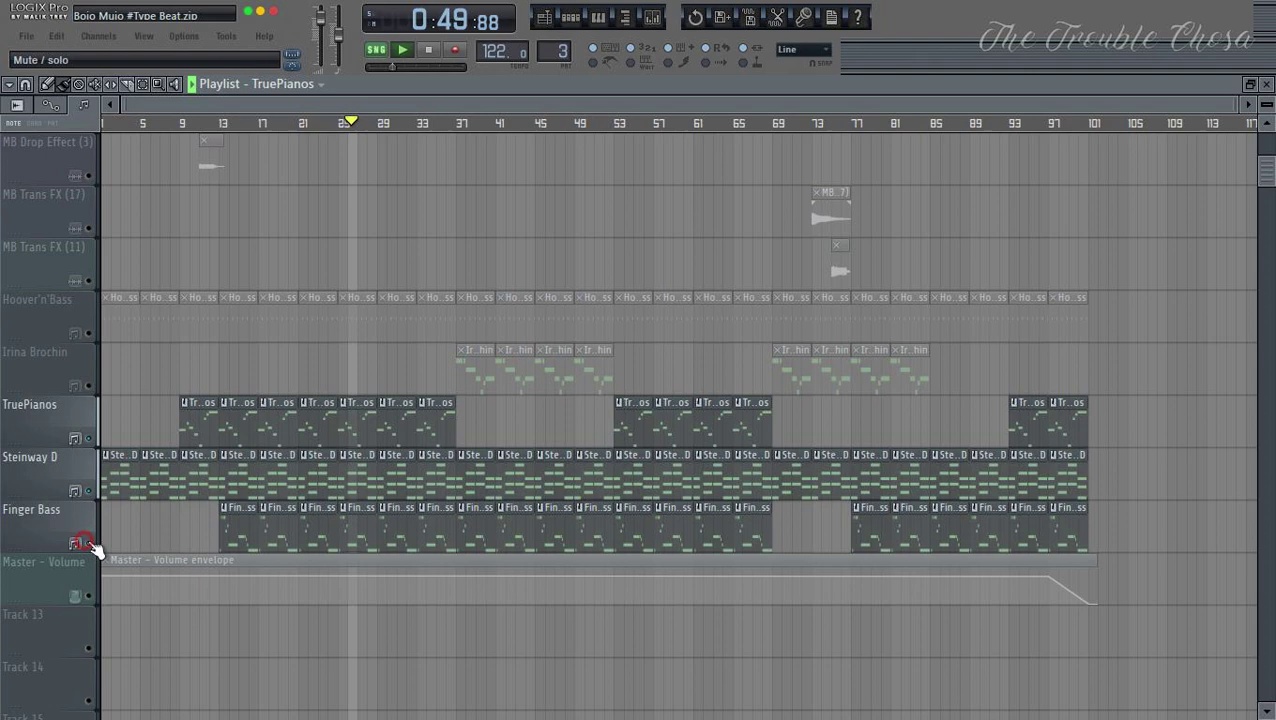
double_click(363, 534)
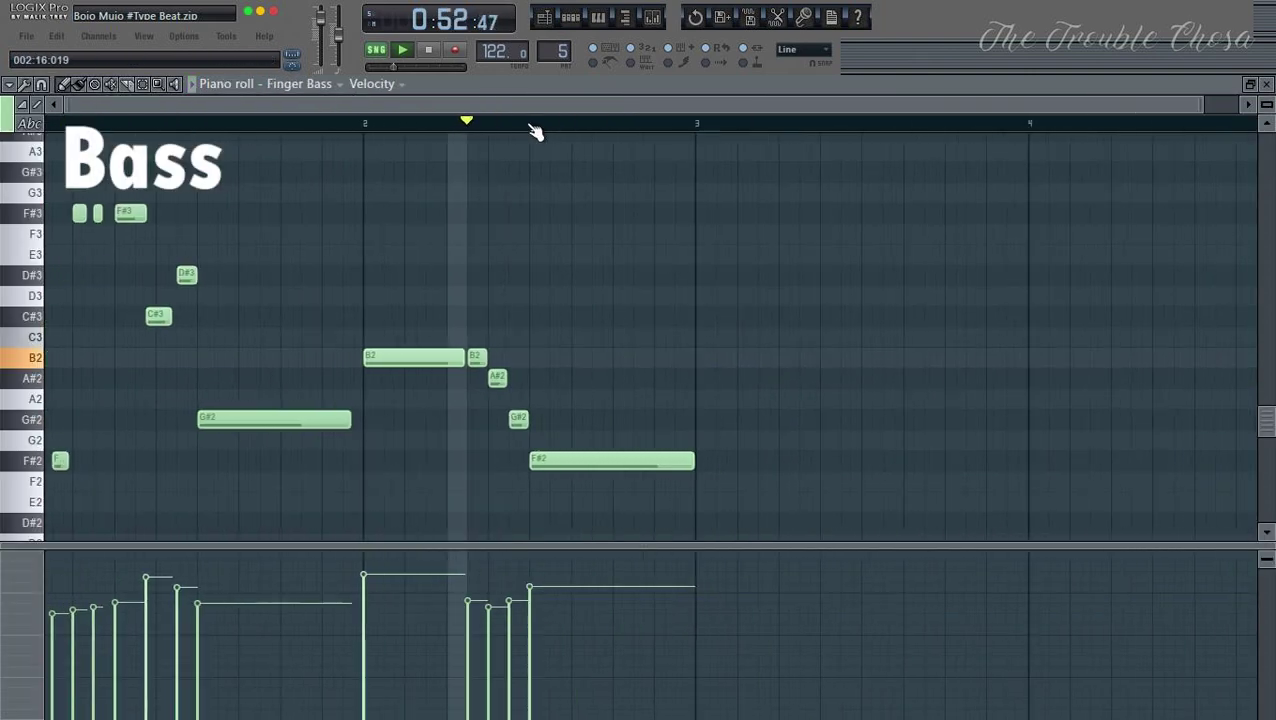
scroll(527, 128, "down", 1)
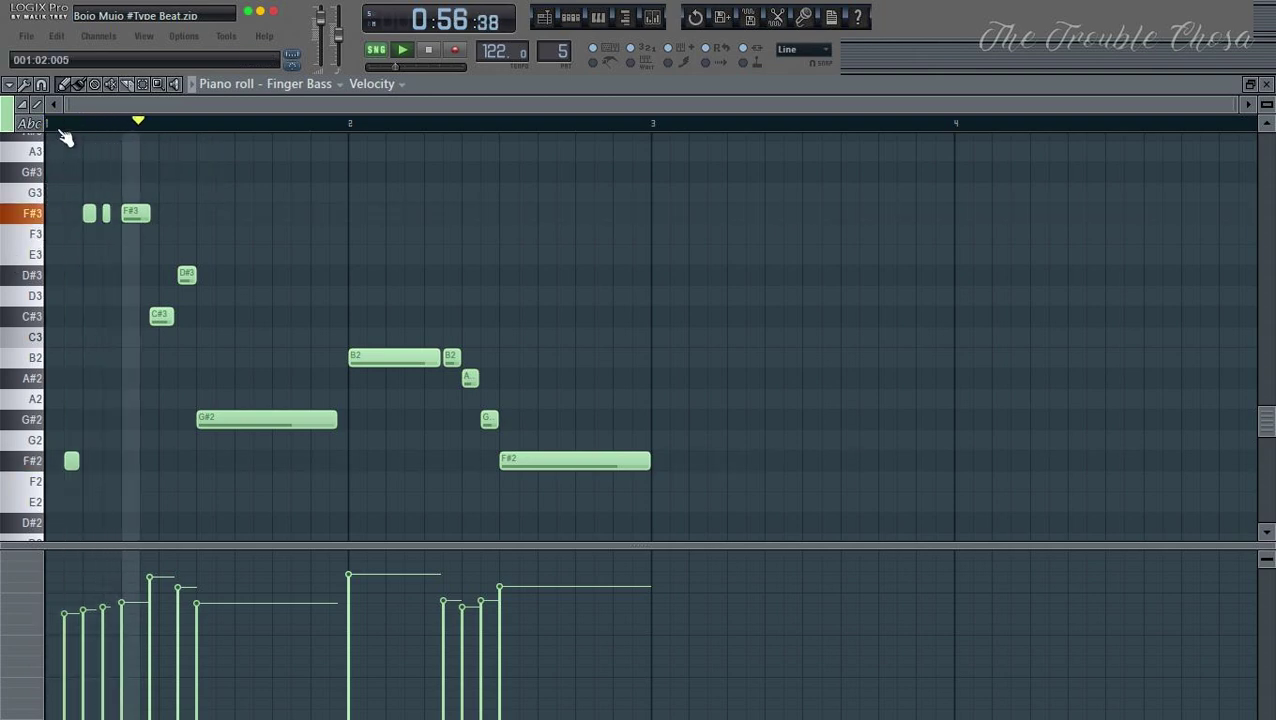
scroll(64, 135, "up", 4)
scroll(64, 135, "down", 3)
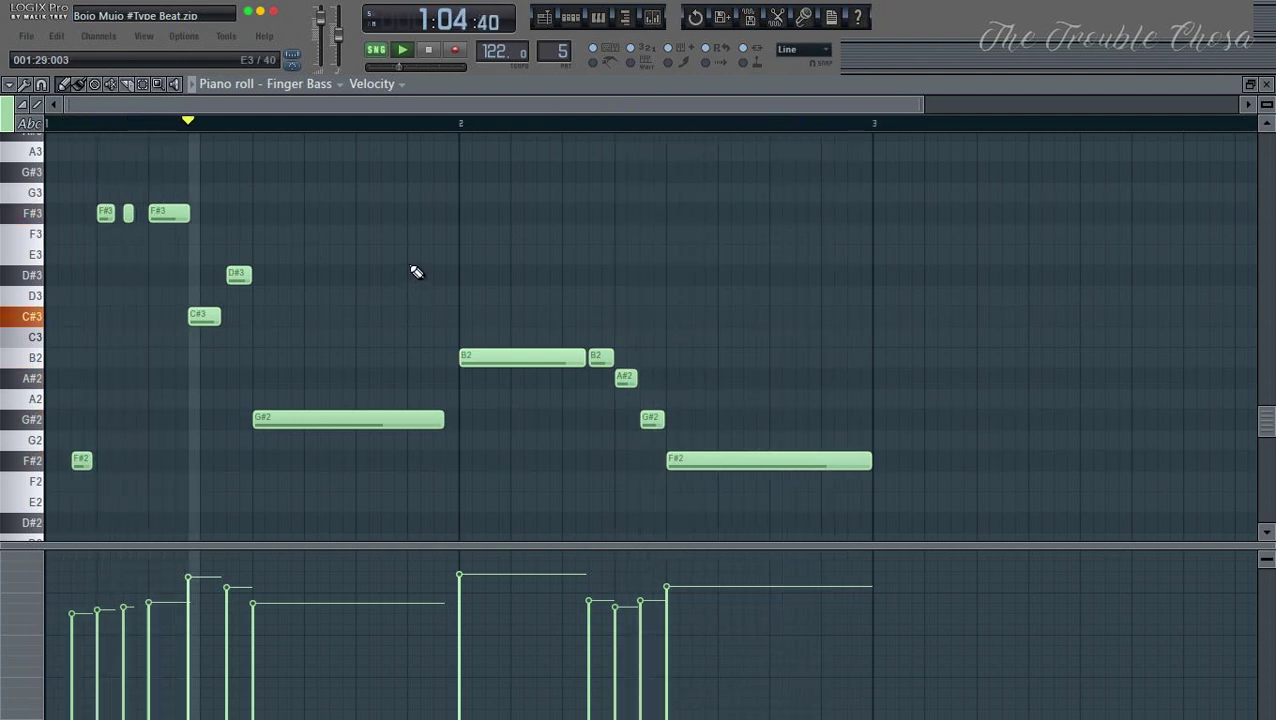
Step: Open the Finger Bass channel's Zenology instrument, view its preset in the sound browser, and return to the playlist
scroll(182, 128, "up", 3)
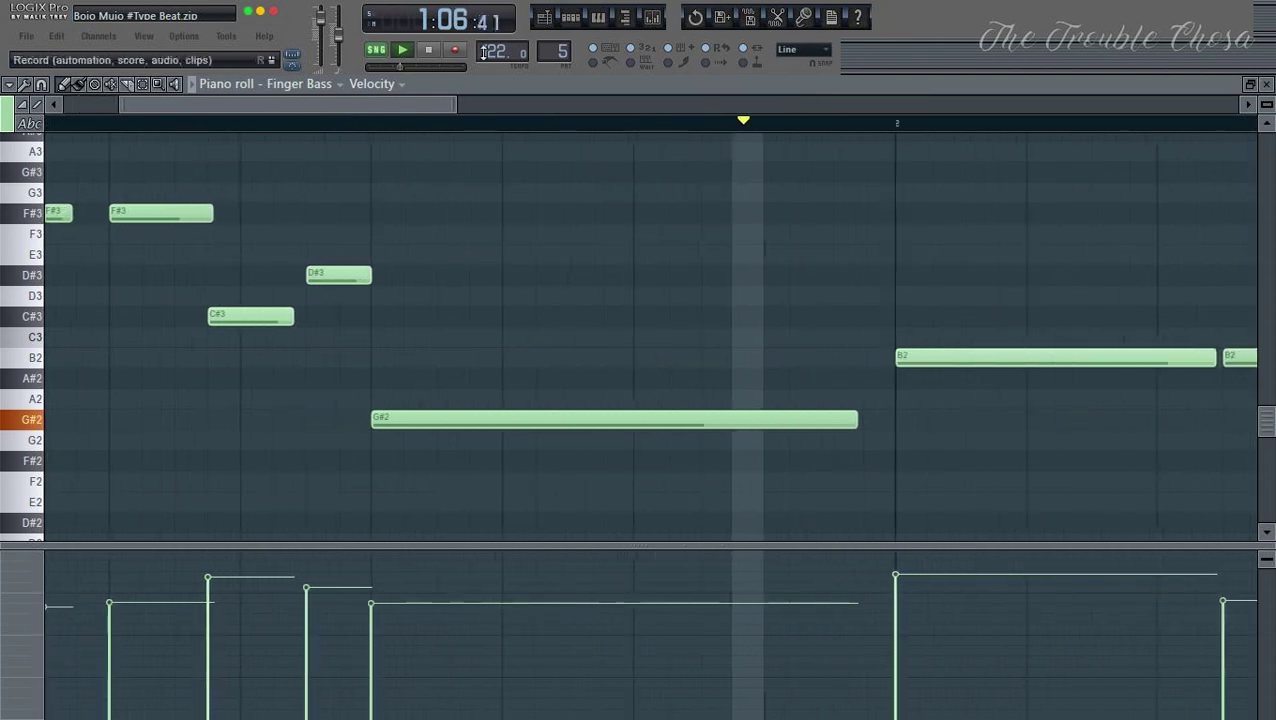
key("F7")
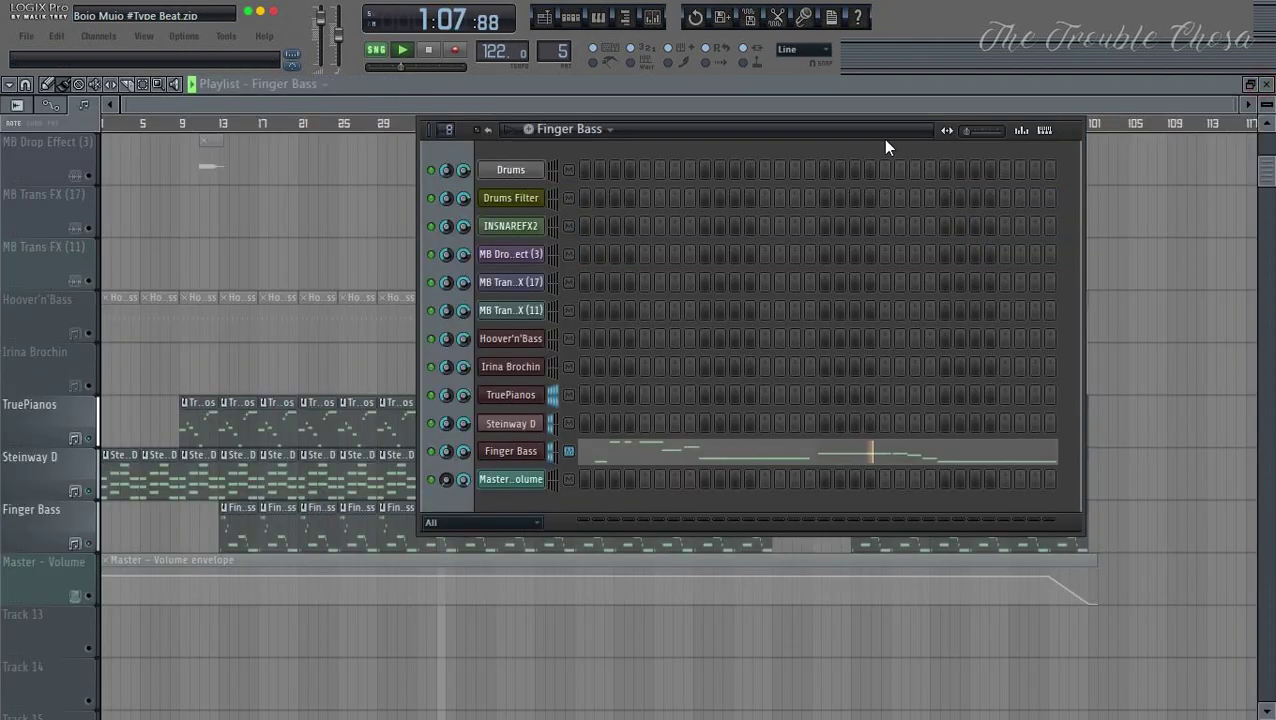
left_click(511, 451)
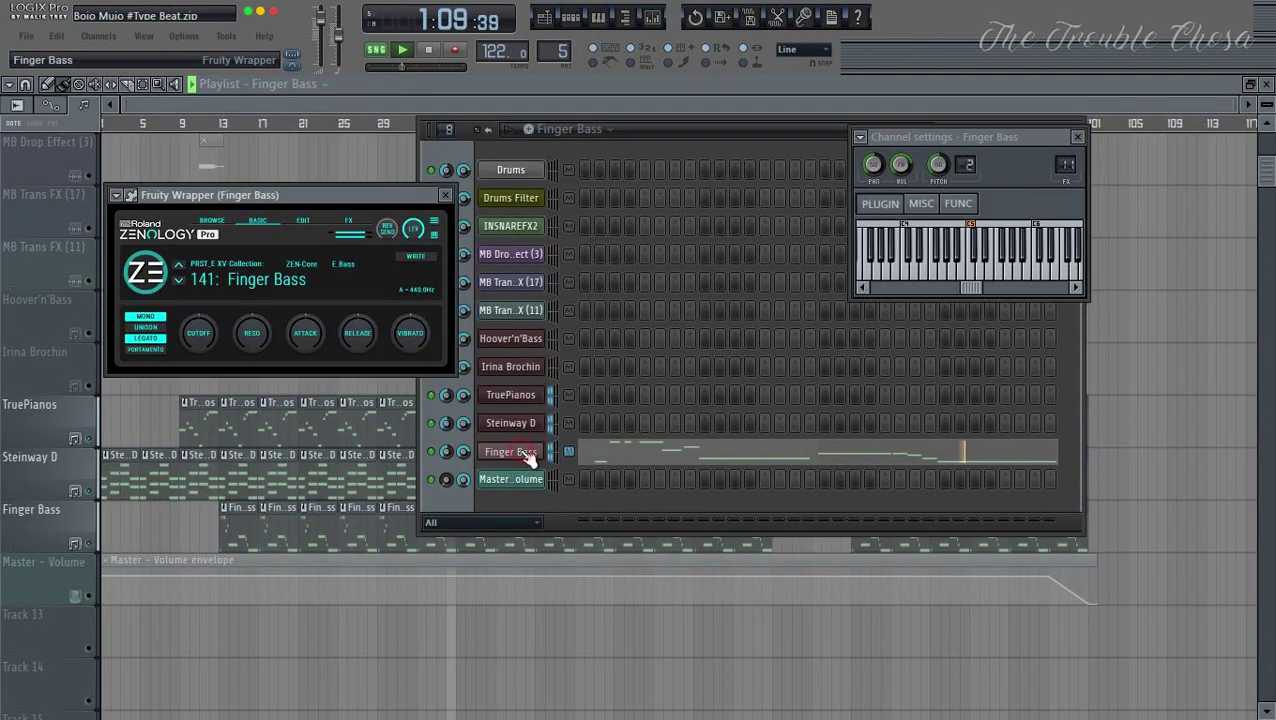
left_click(272, 281)
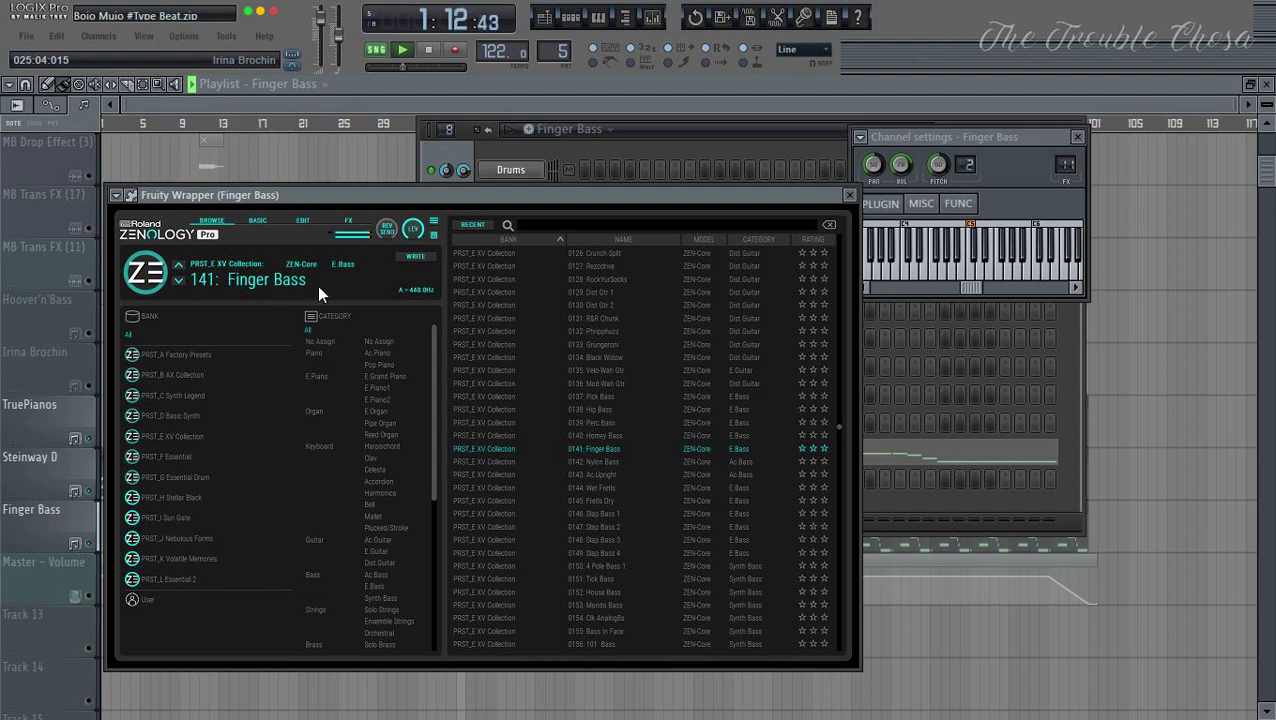
left_click(849, 194)
left_click(1077, 136)
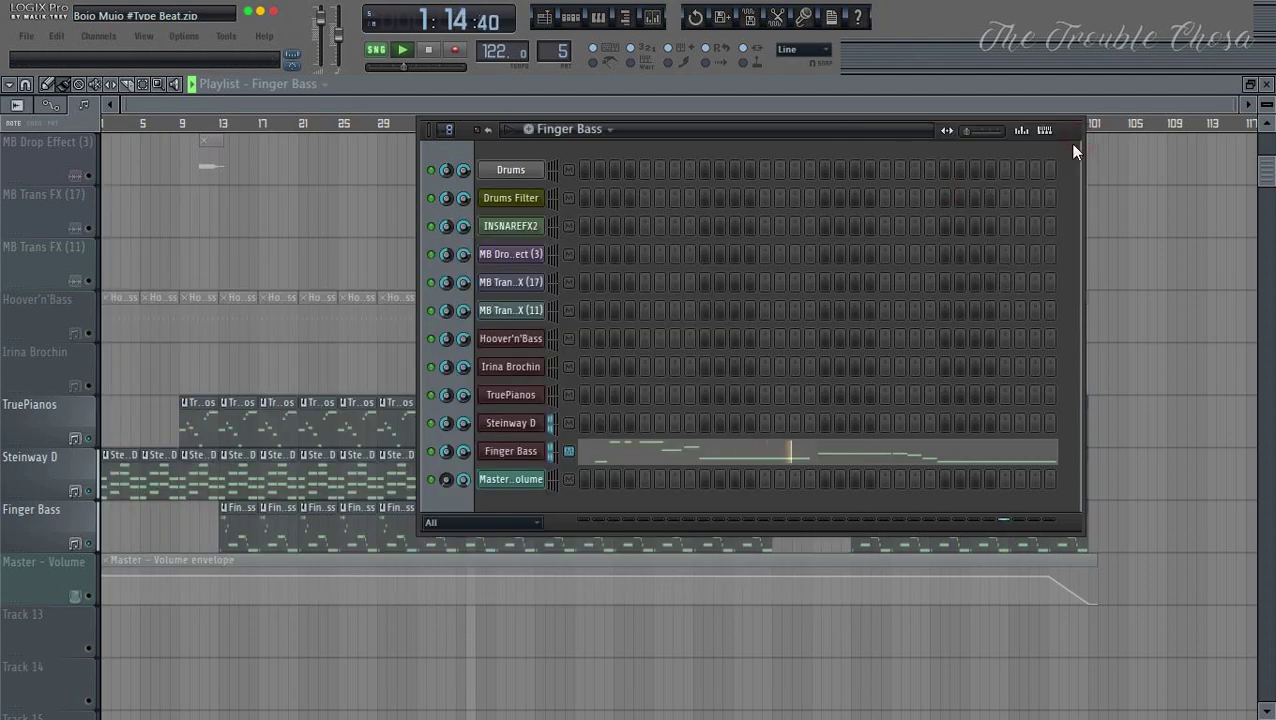
left_click(1117, 106)
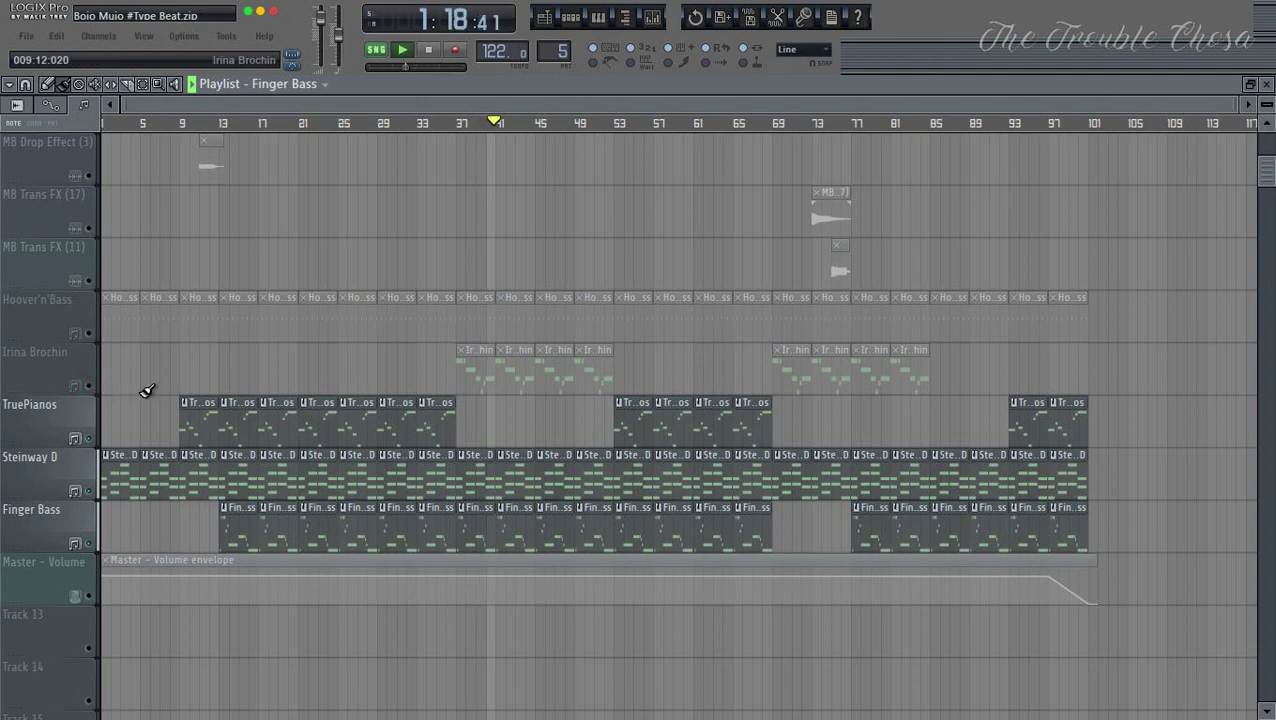
Step: Unmute the Irina Brochin track and examine its pattern's notes in the piano roll
left_click(88, 386)
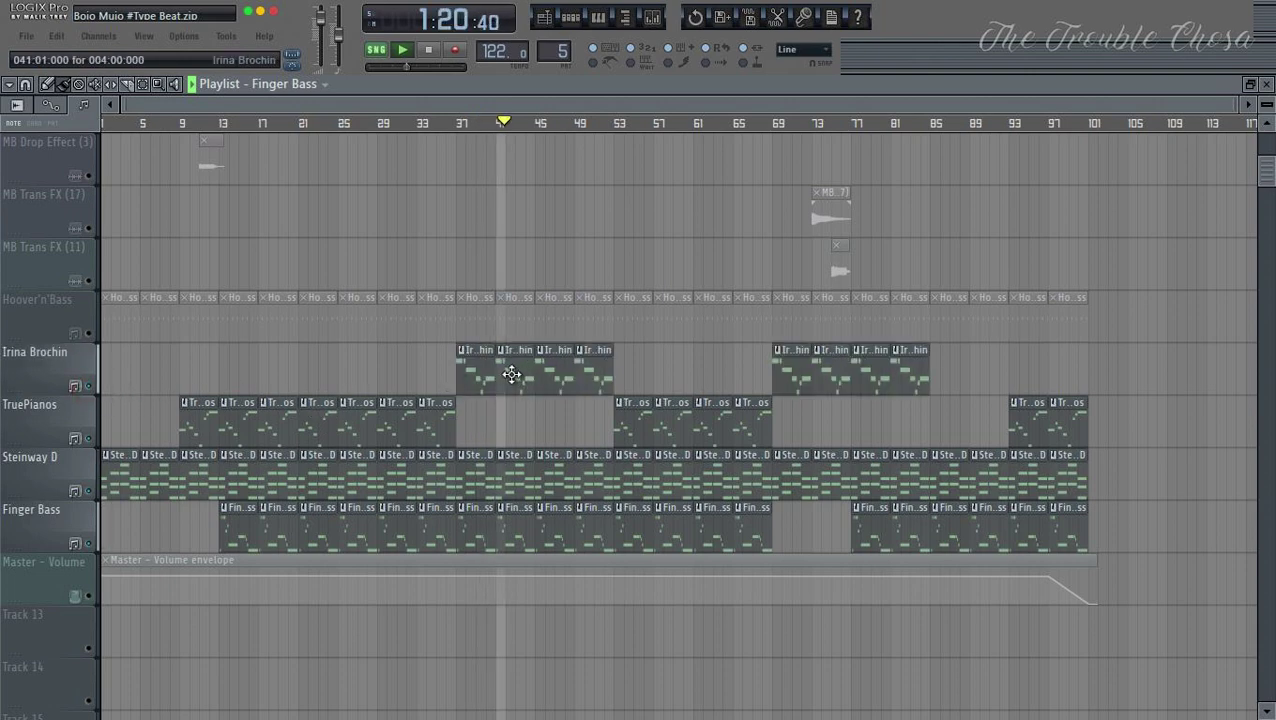
double_click(511, 374)
scroll(562, 125, "down", 6)
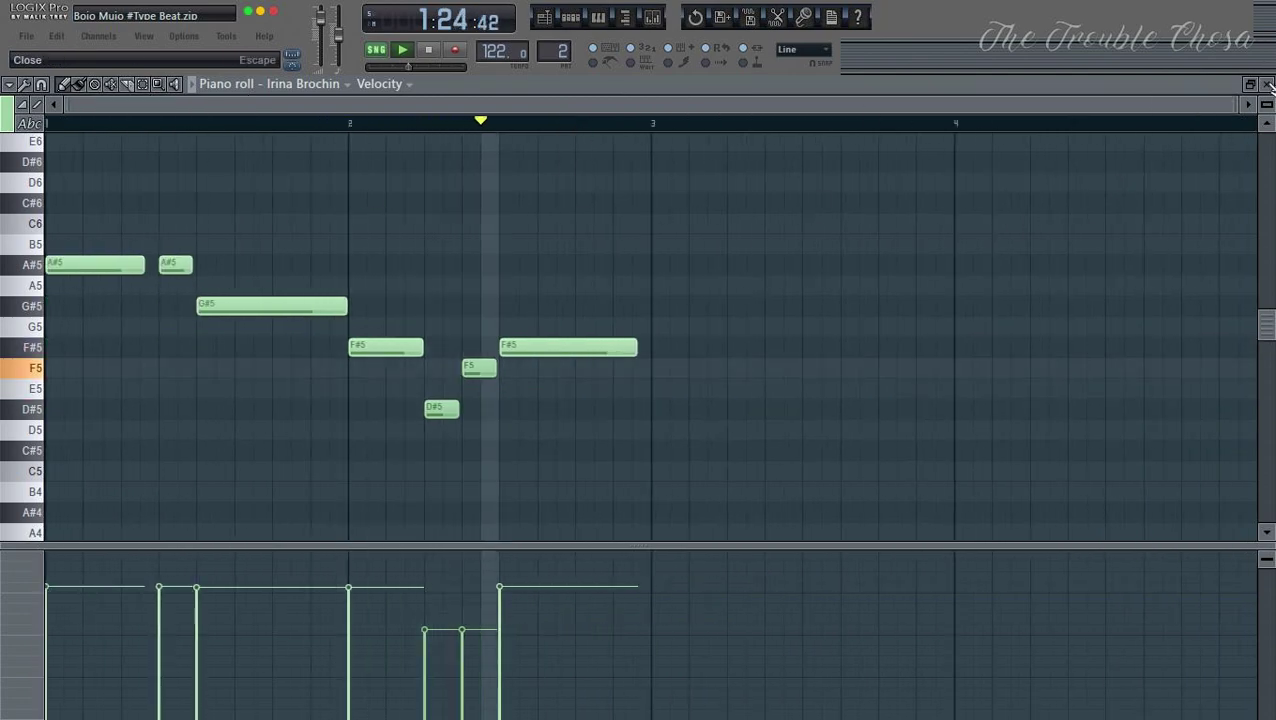
key("F7")
Step: Load Papelmedia_Irina_Brochin.sf2 from the soundfont library into the Irina Brochin channel's DirectWave sampler and return to the playlist
left_click(511, 367)
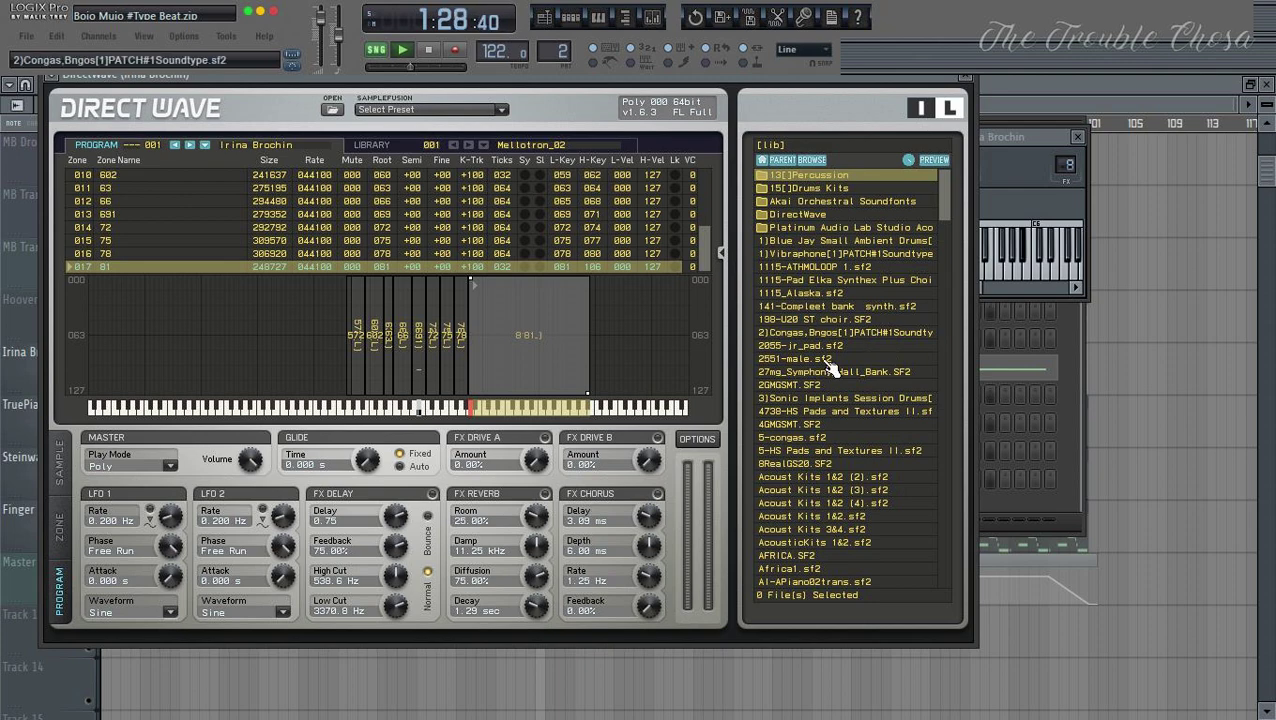
scroll(830, 368, "down", 15)
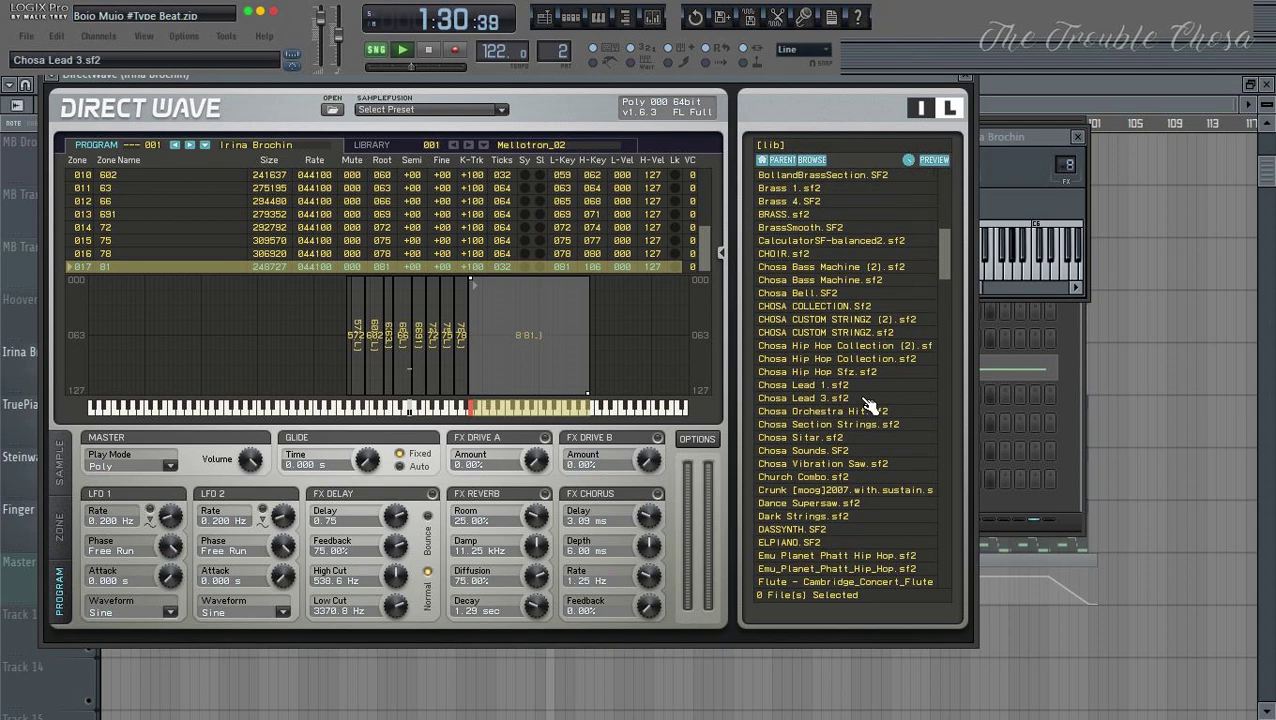
scroll(873, 392, "down", 10)
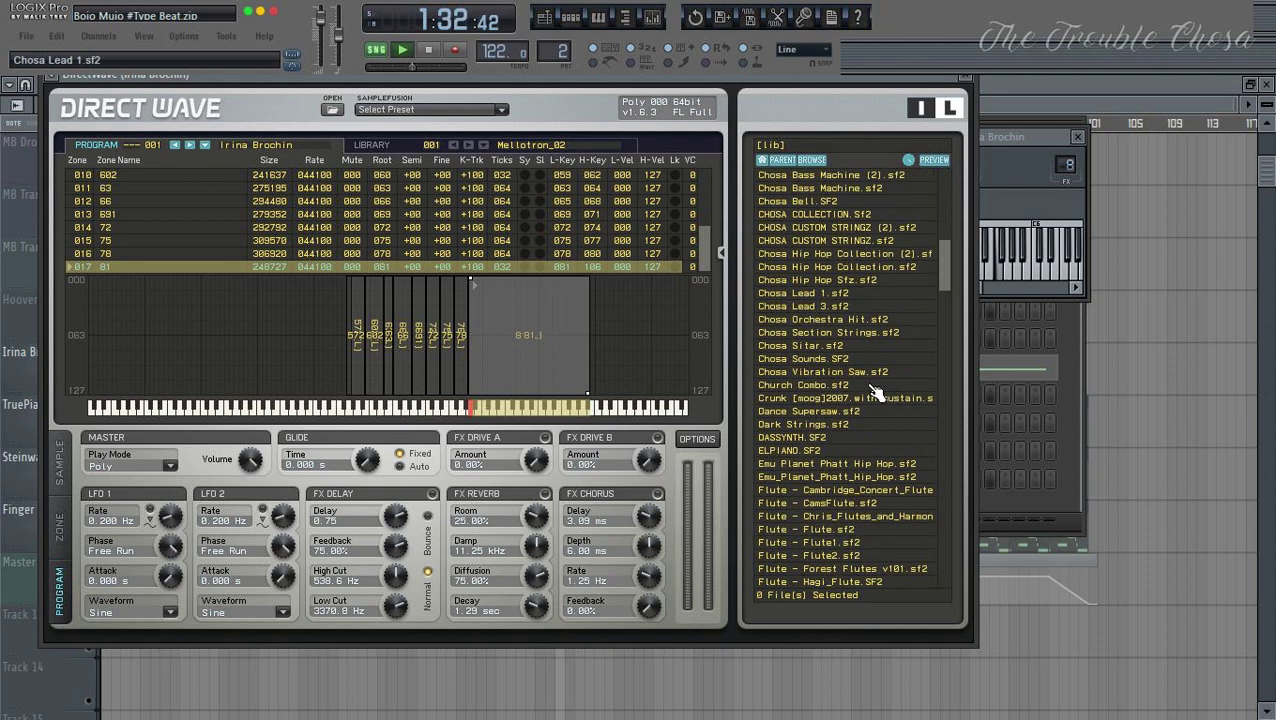
scroll(876, 386, "down", 3)
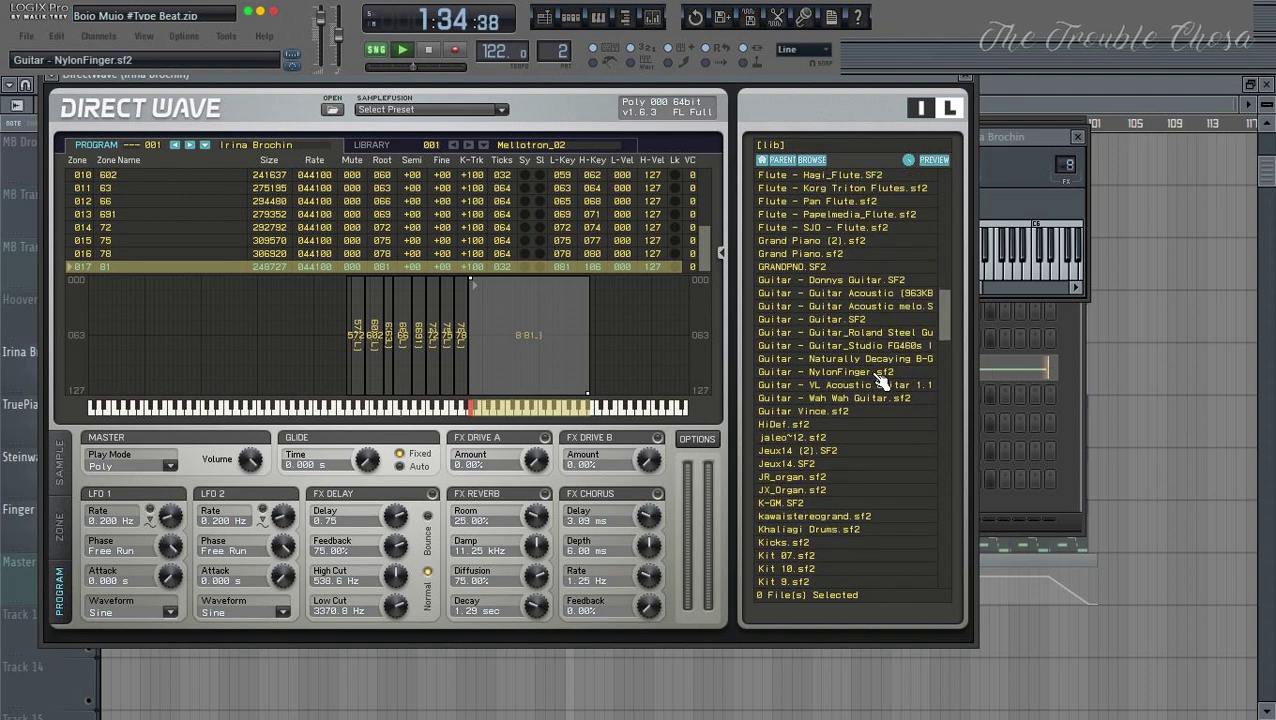
scroll(880, 382, "down", 5)
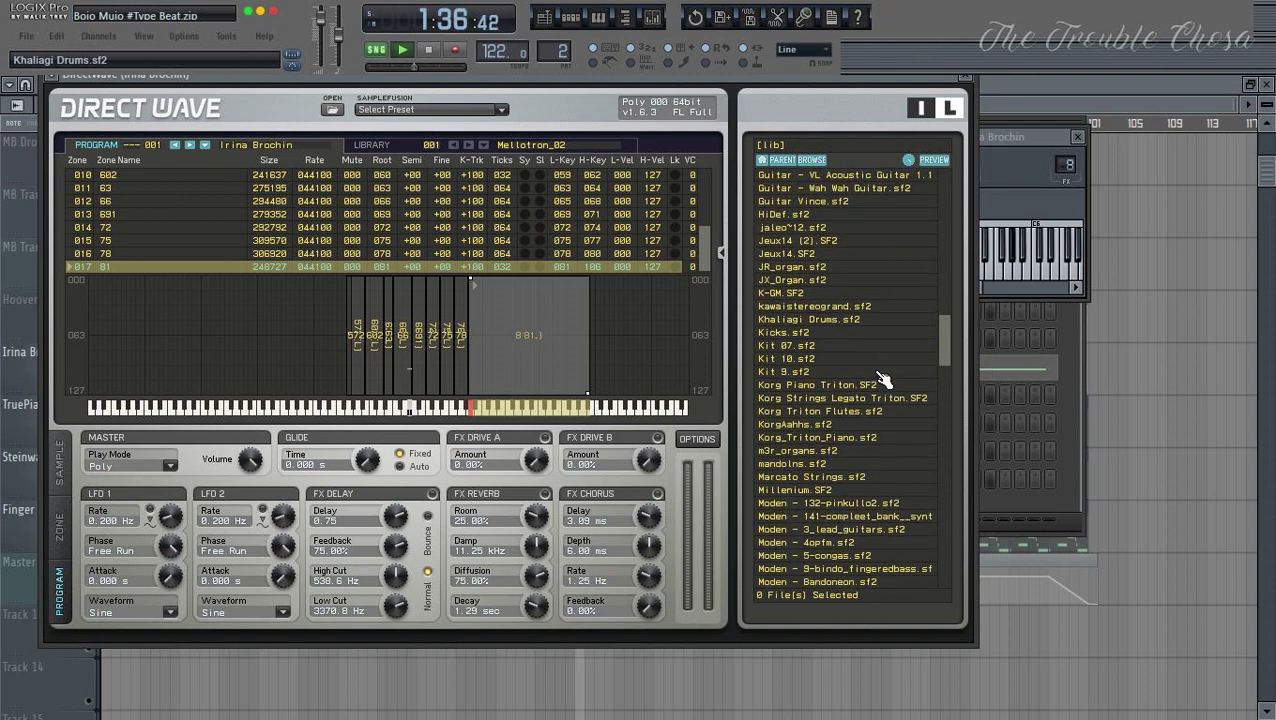
scroll(883, 381, "down", 5)
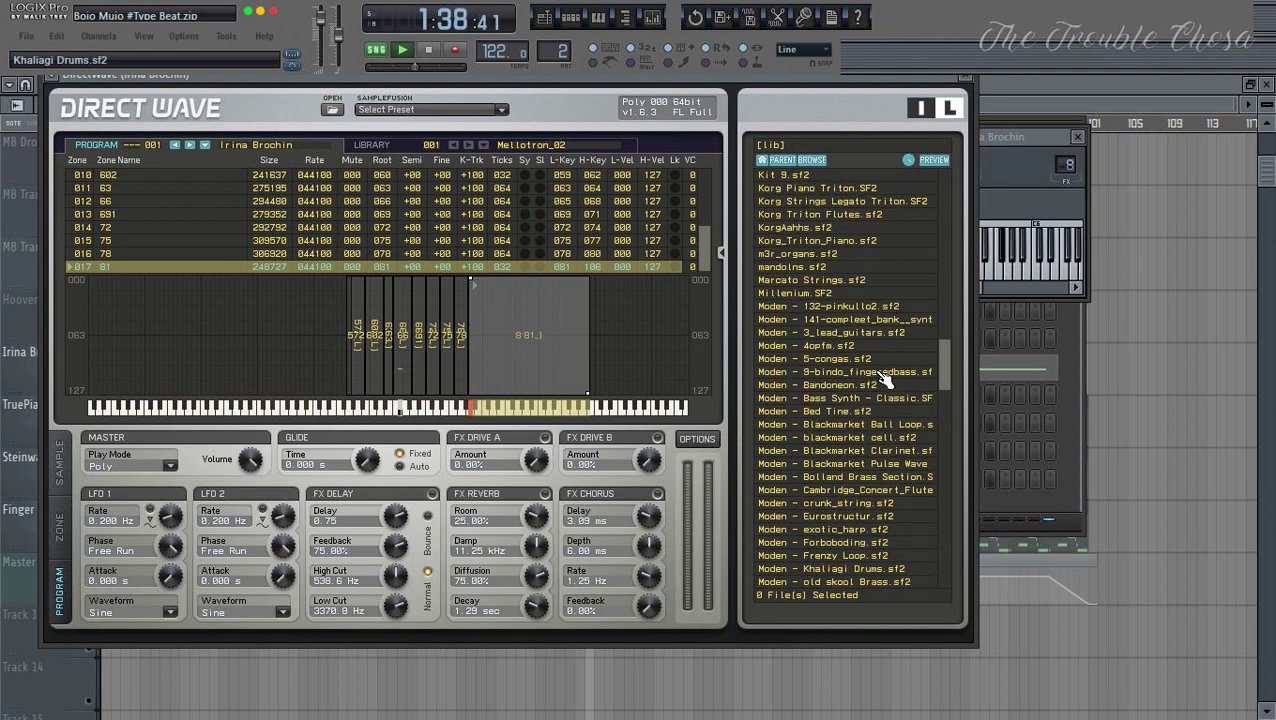
scroll(883, 381, "down", 7)
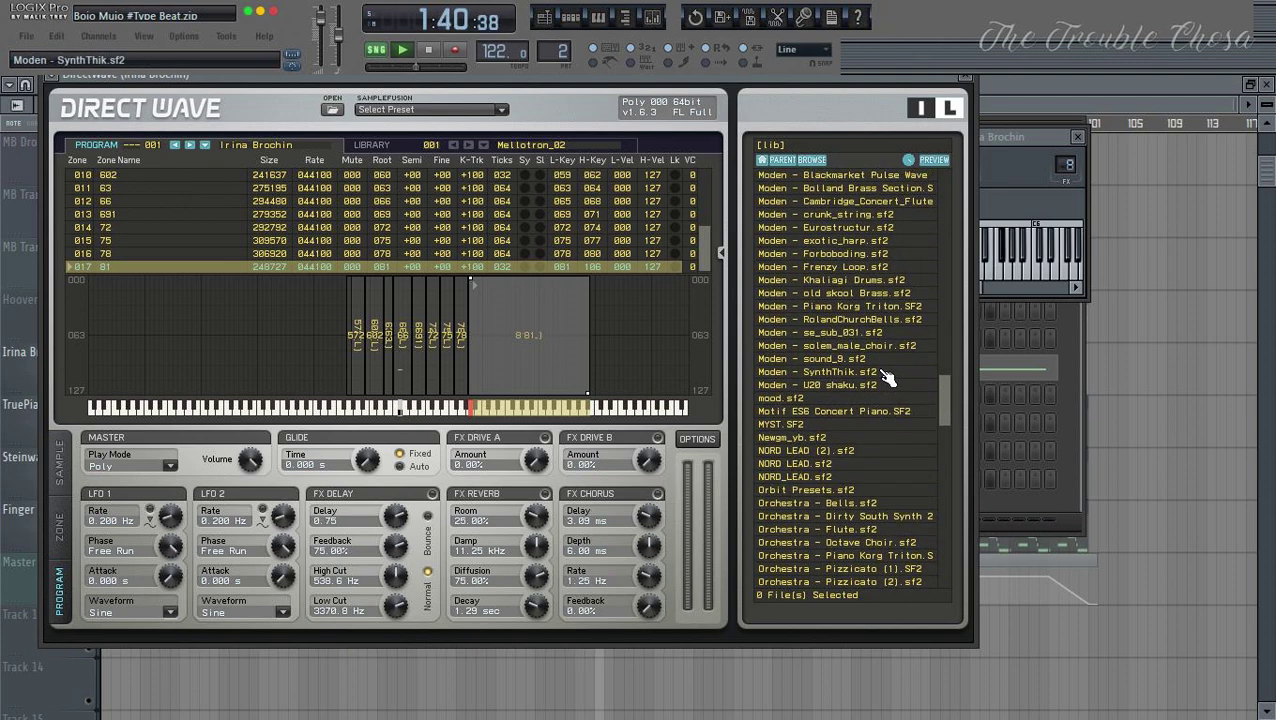
scroll(887, 377, "down", 7)
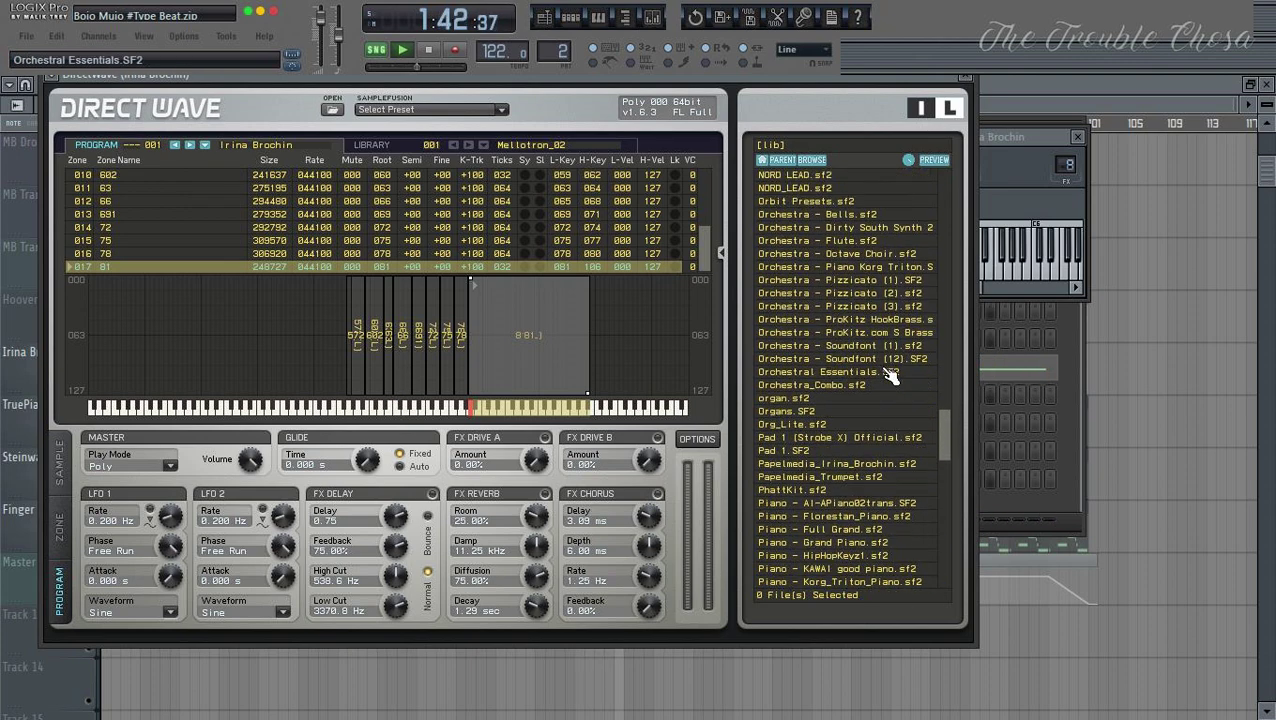
scroll(888, 380, "down", 1)
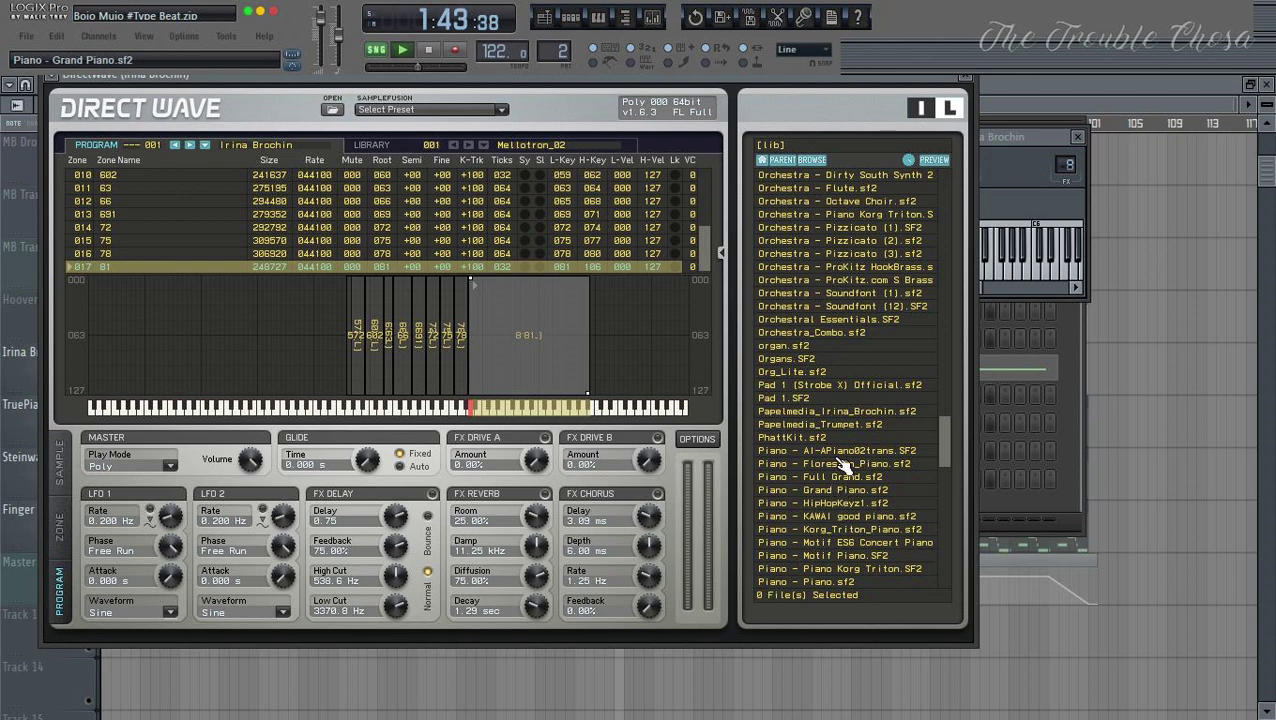
double_click(855, 410)
left_click(774, 453)
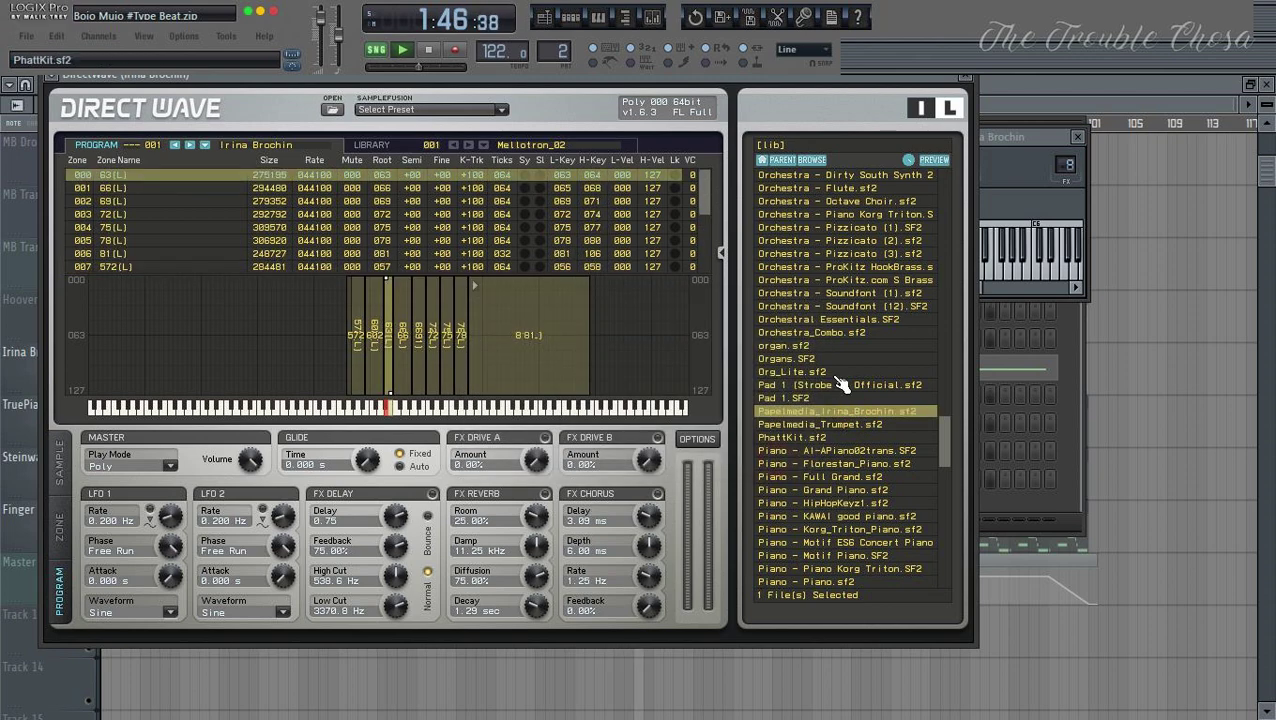
key("F6")
key("F5")
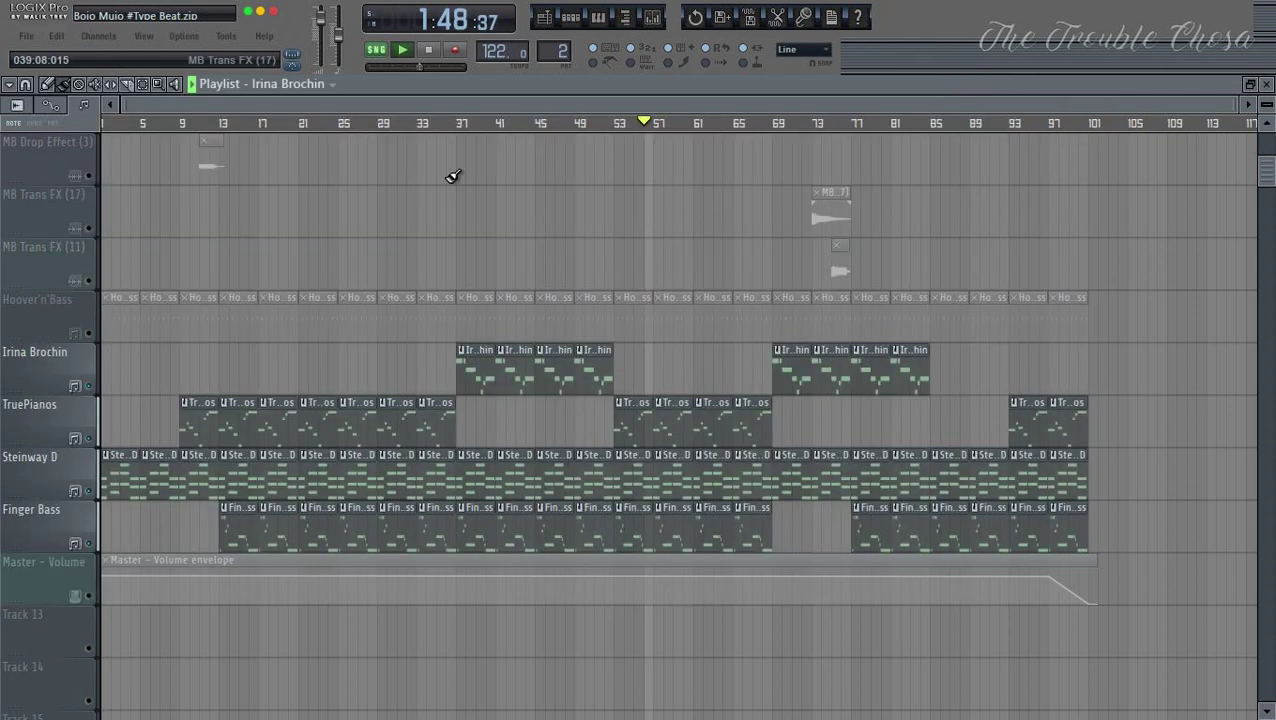
Step: Restart playback shortly before the first Irina Brochin clip and inspect its melody in the piano roll, returning to the playlist
left_click(429, 127)
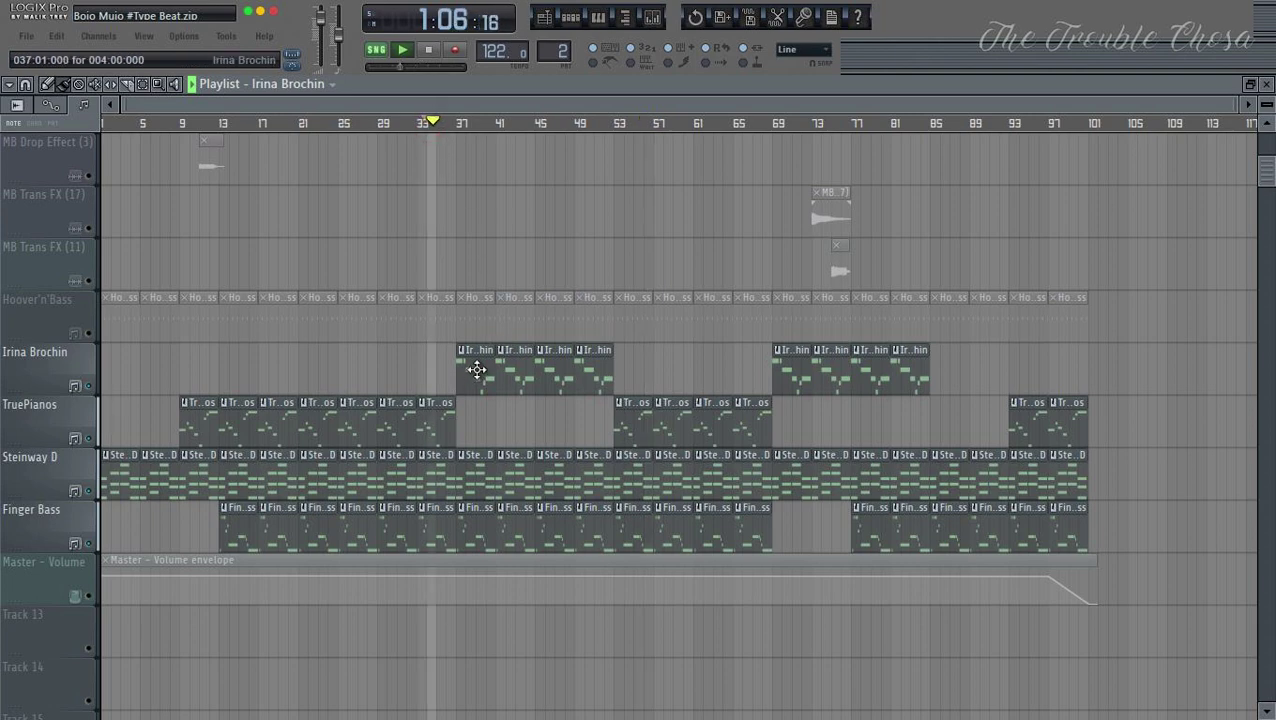
double_click(476, 369)
scroll(513, 130, "down", 4)
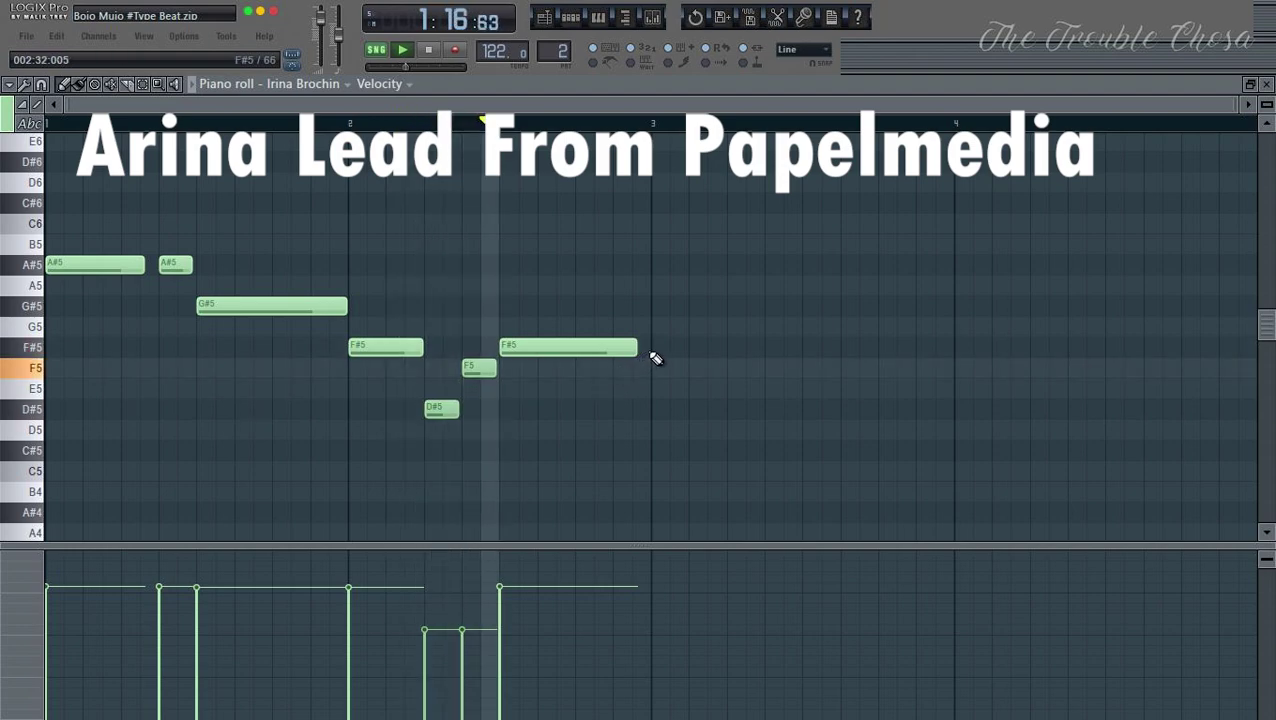
key("F5")
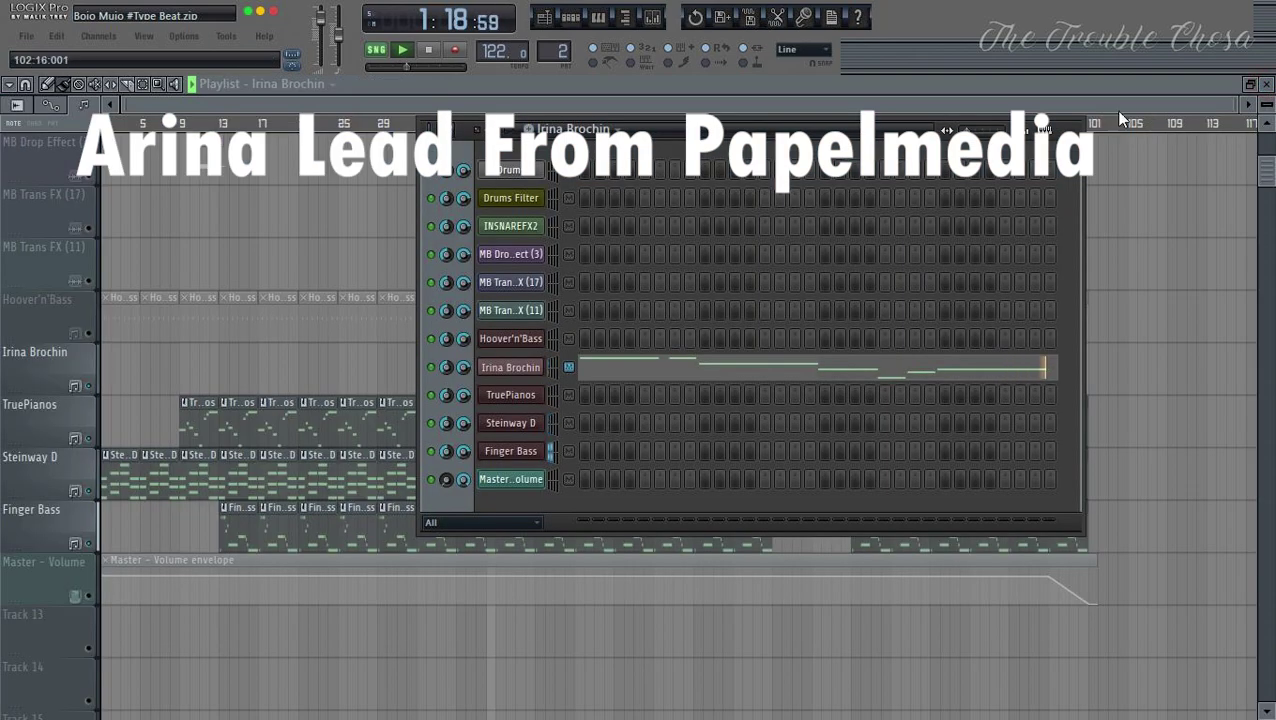
key("F6")
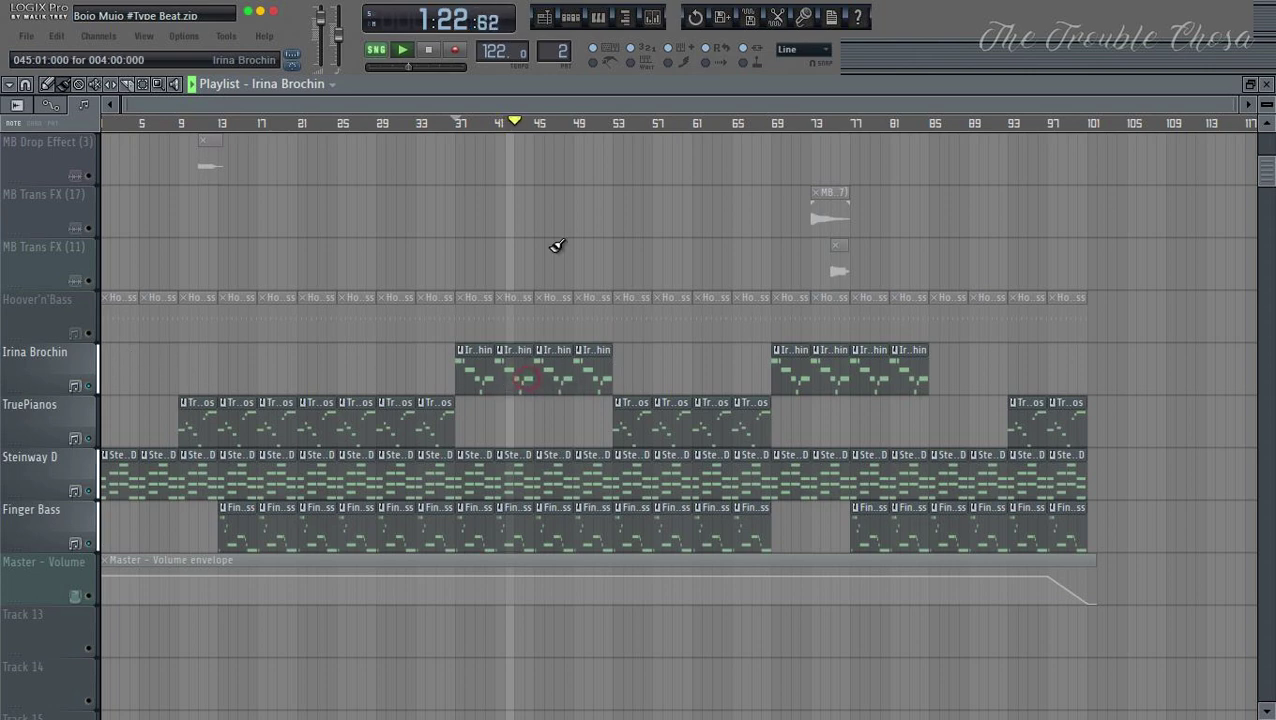
Step: Reopen the Irina Brochin channel's DirectWave sampler to view the loaded soundfont, and close it
left_click(570, 17)
left_click(520, 367)
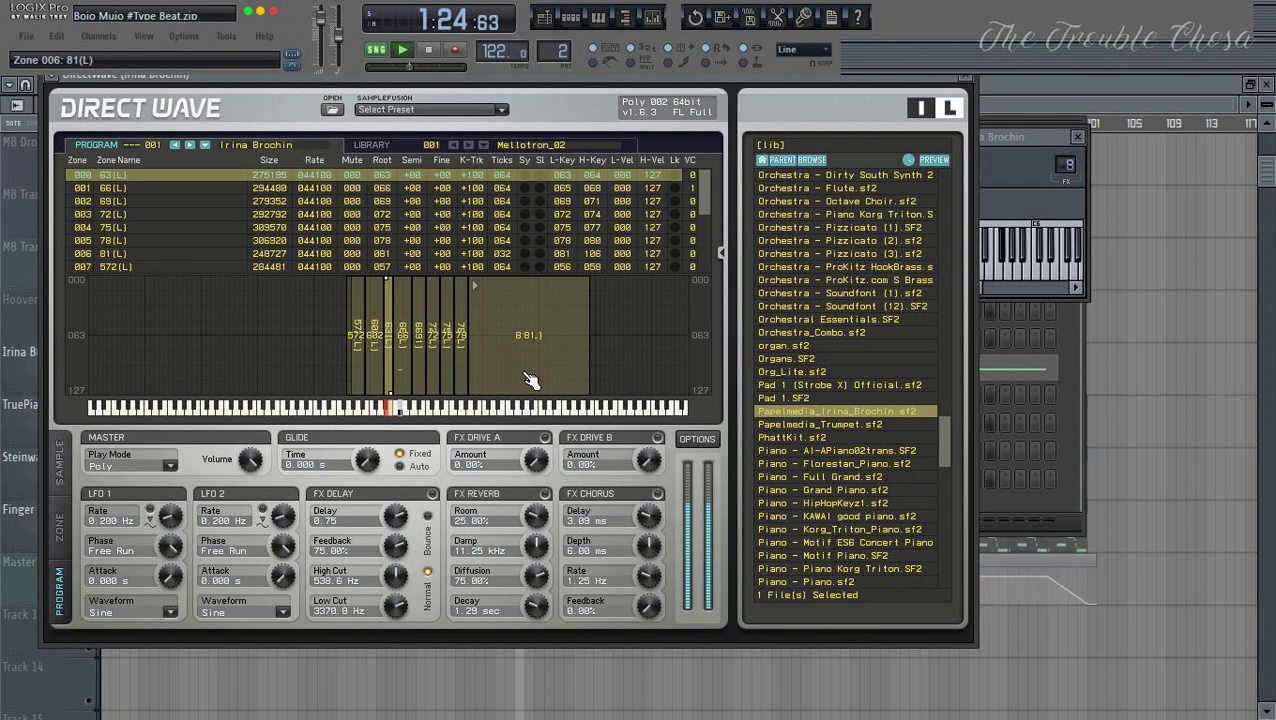
left_click(977, 88)
left_click(959, 109)
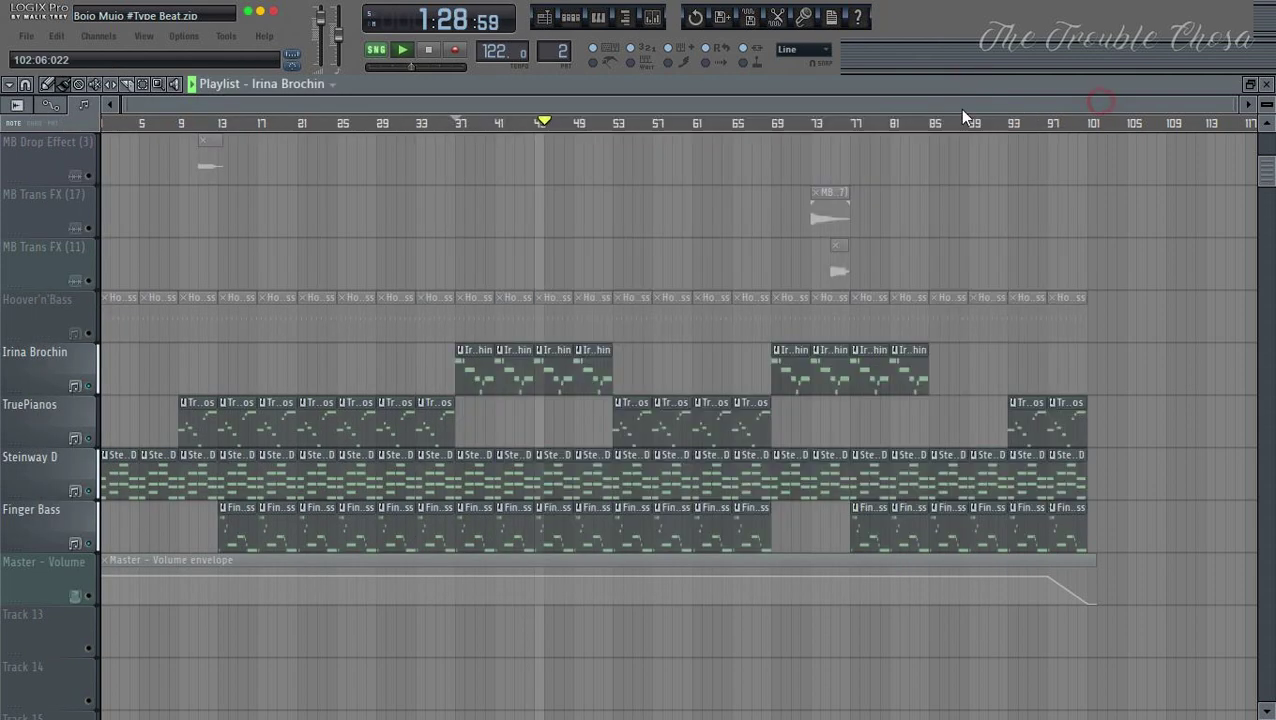
Step: Unmute the Hoover'n'Bass track and open its channel's Korg Legacy Cell instrument to view the preset before closing it
left_click(85, 334)
left_click(595, 321)
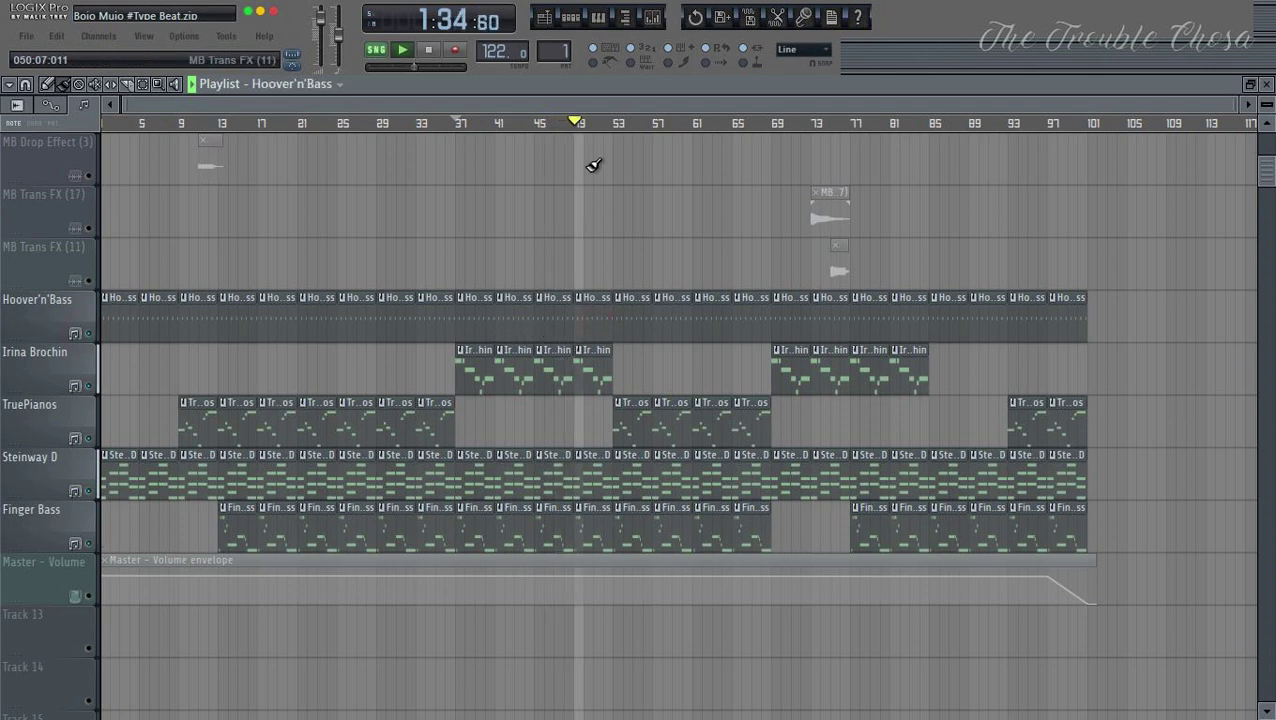
left_click(552, 18)
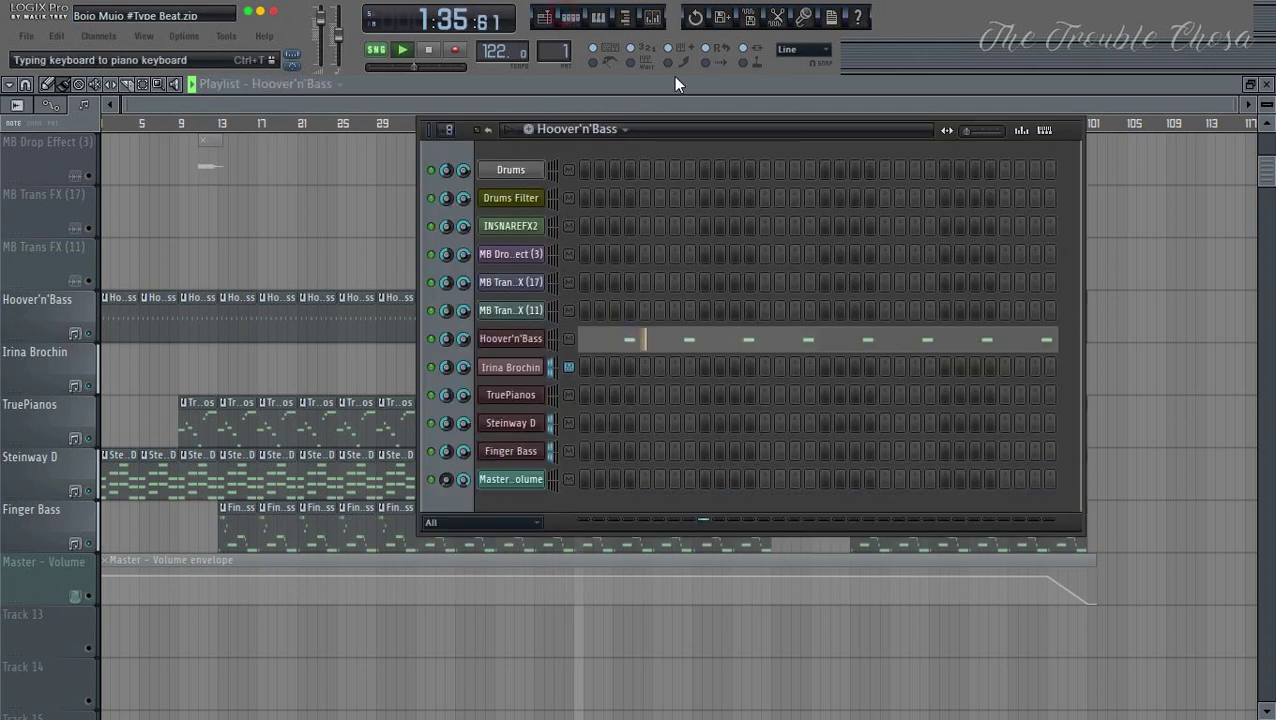
left_click(518, 341)
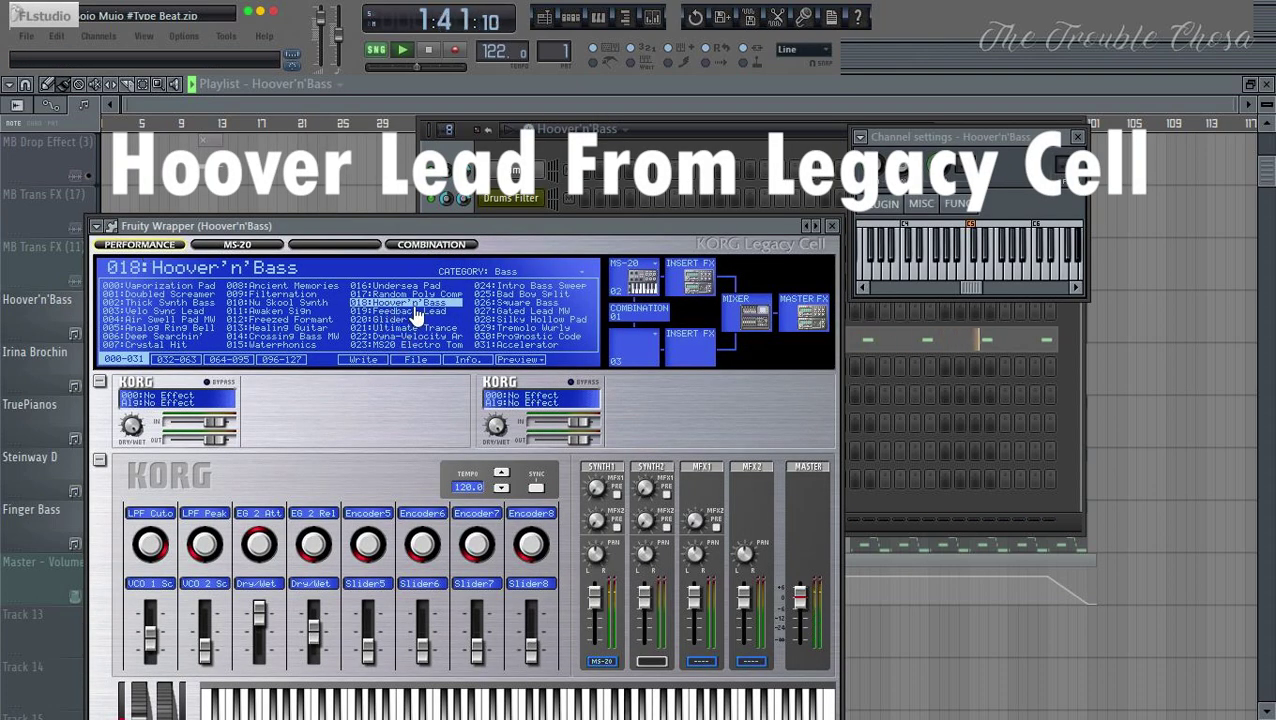
left_click(831, 226)
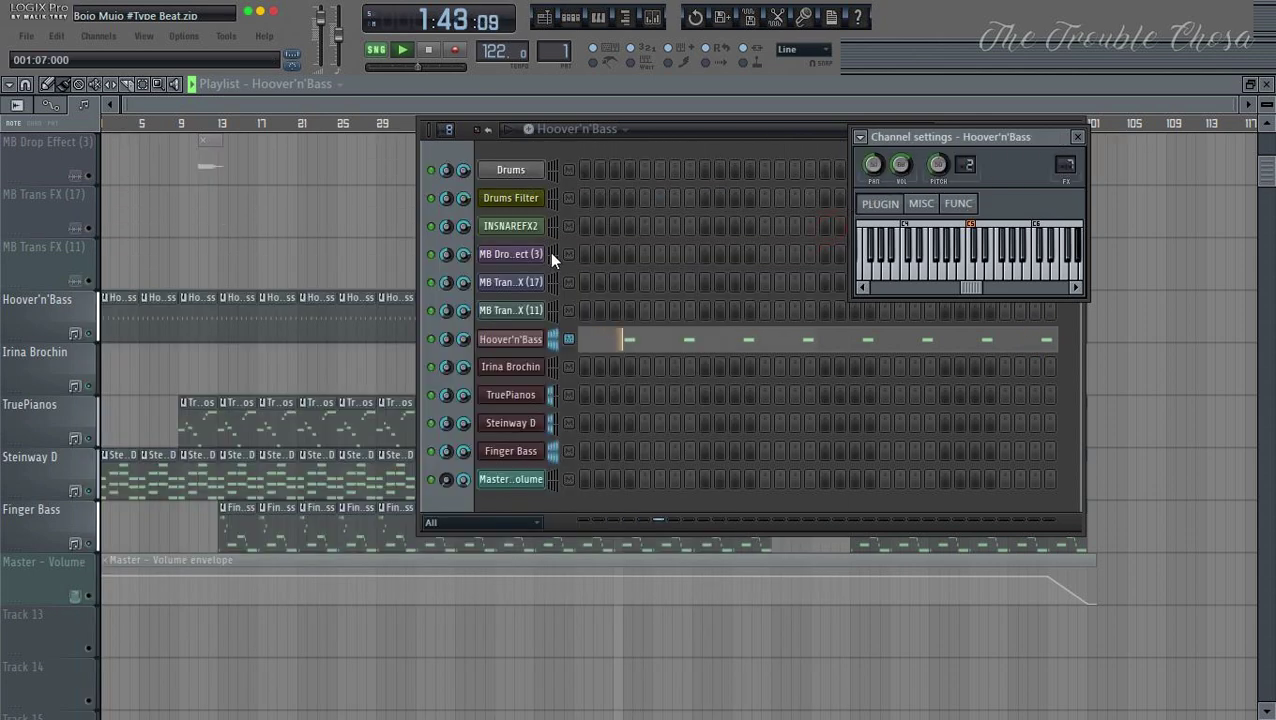
left_click(395, 108)
Step: Unmute all remaining tracks, from Drums through MB Trans FX (11) plus Master - Volume, and look over the arrangement
scroll(640, 320, "up", 3)
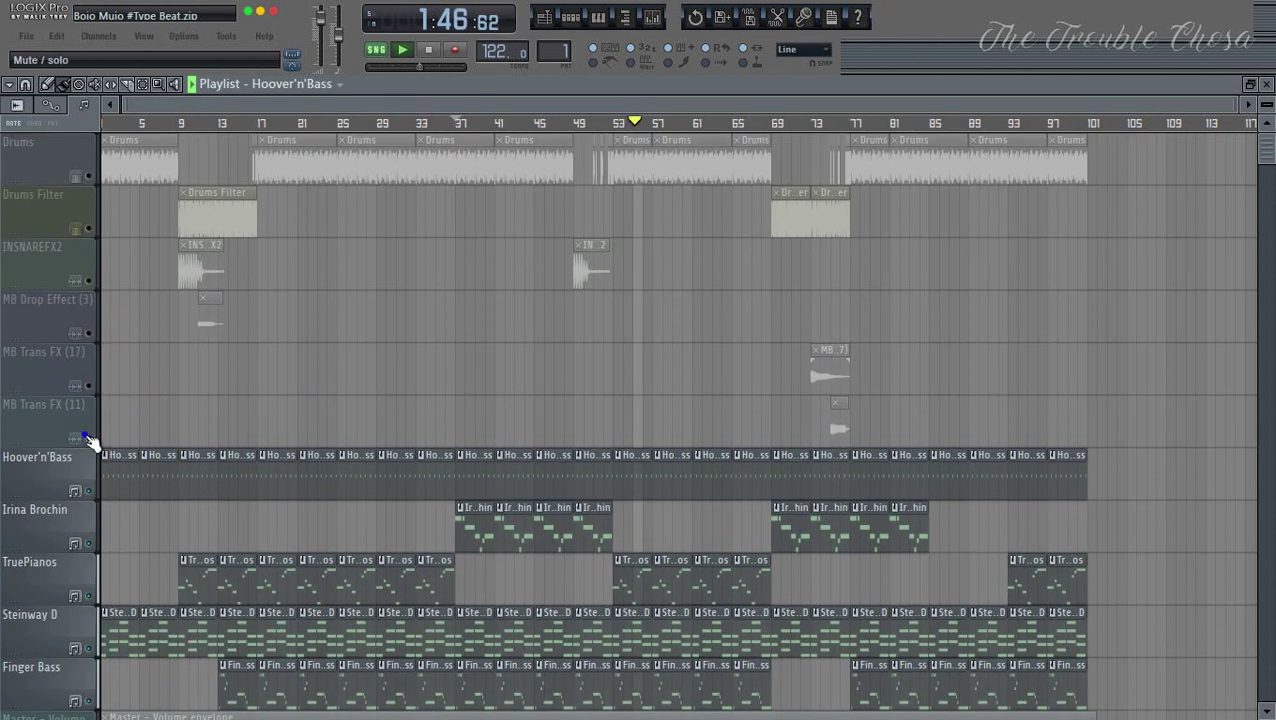
scroll(832, 299, "down", 5)
scroll(652, 282, "up", 4)
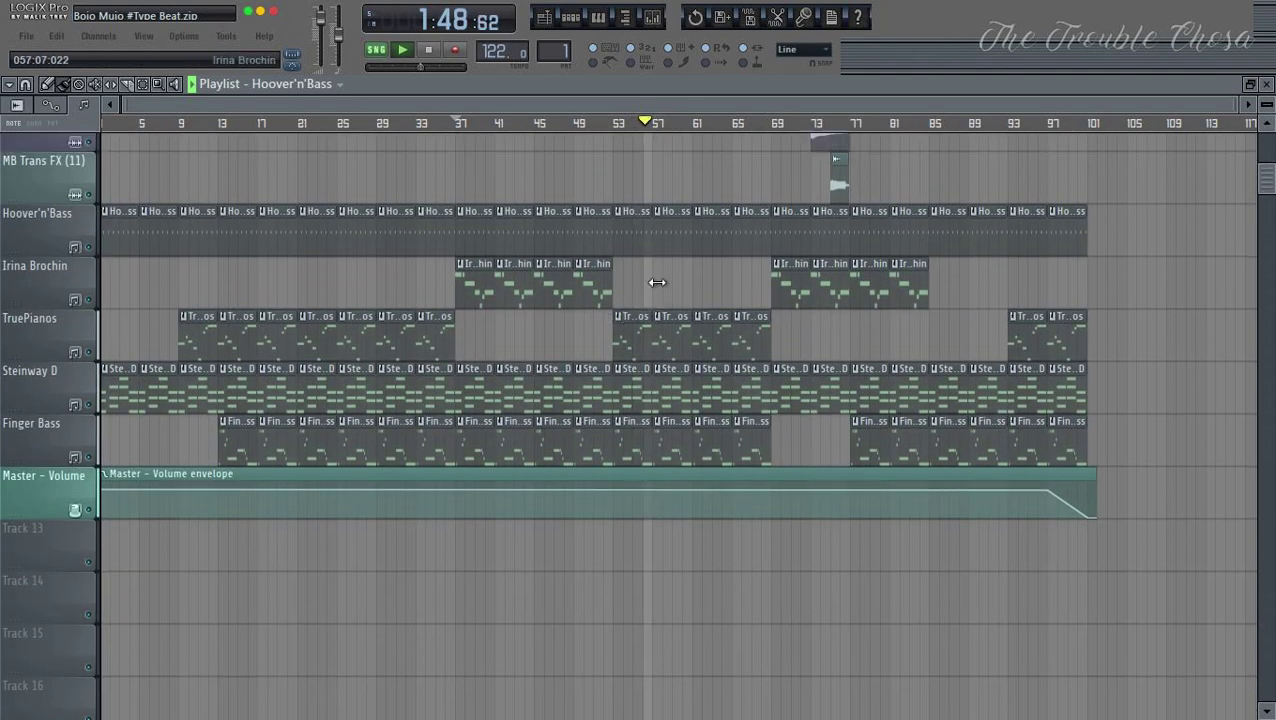
scroll(668, 275, "up", 1)
scroll(826, 233, "down", 4)
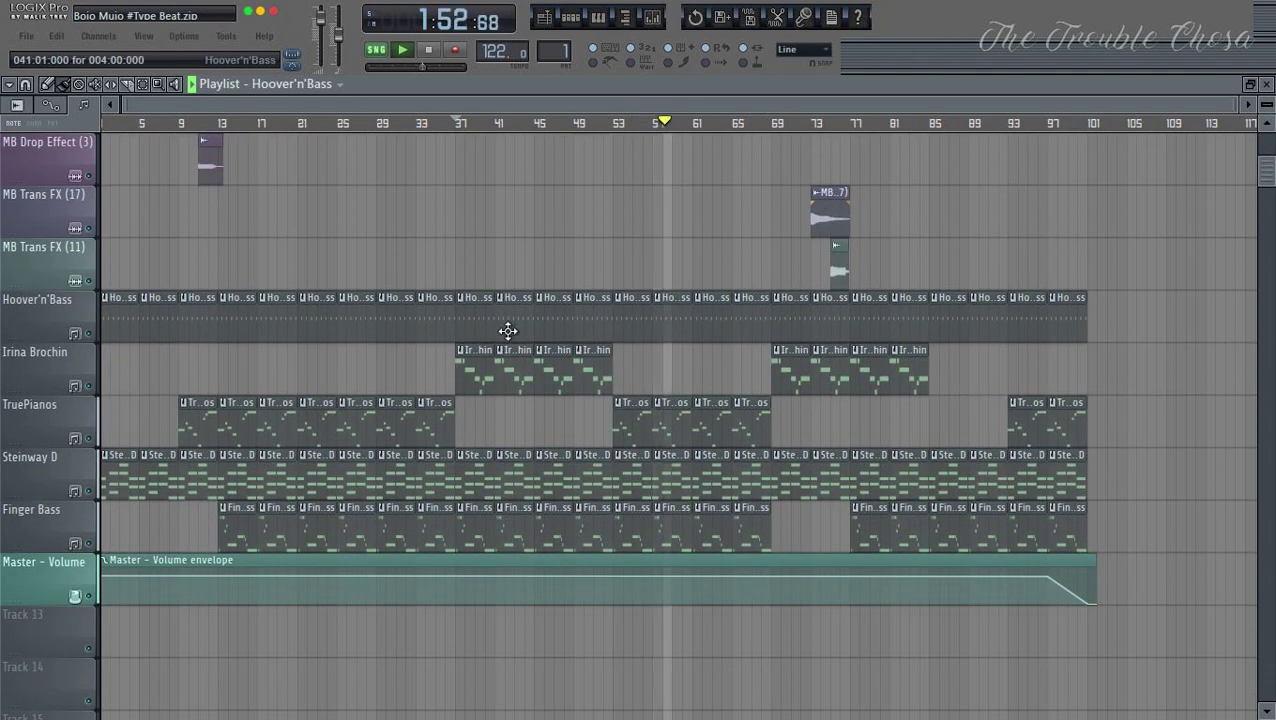
Step: Save the project as the zipped loop file Bojo Mujo #Type Beat, replace the existing file, and view the full arrangement
key("ctrl+s")
key("Return")
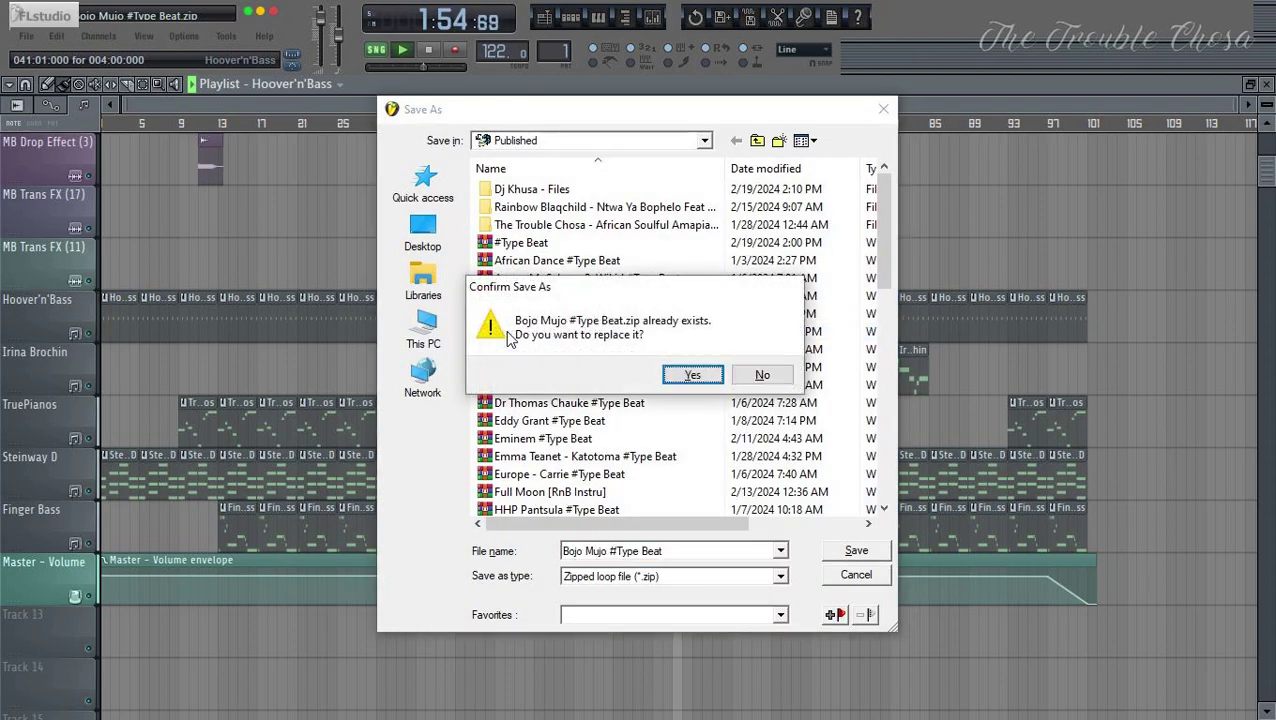
key("Return")
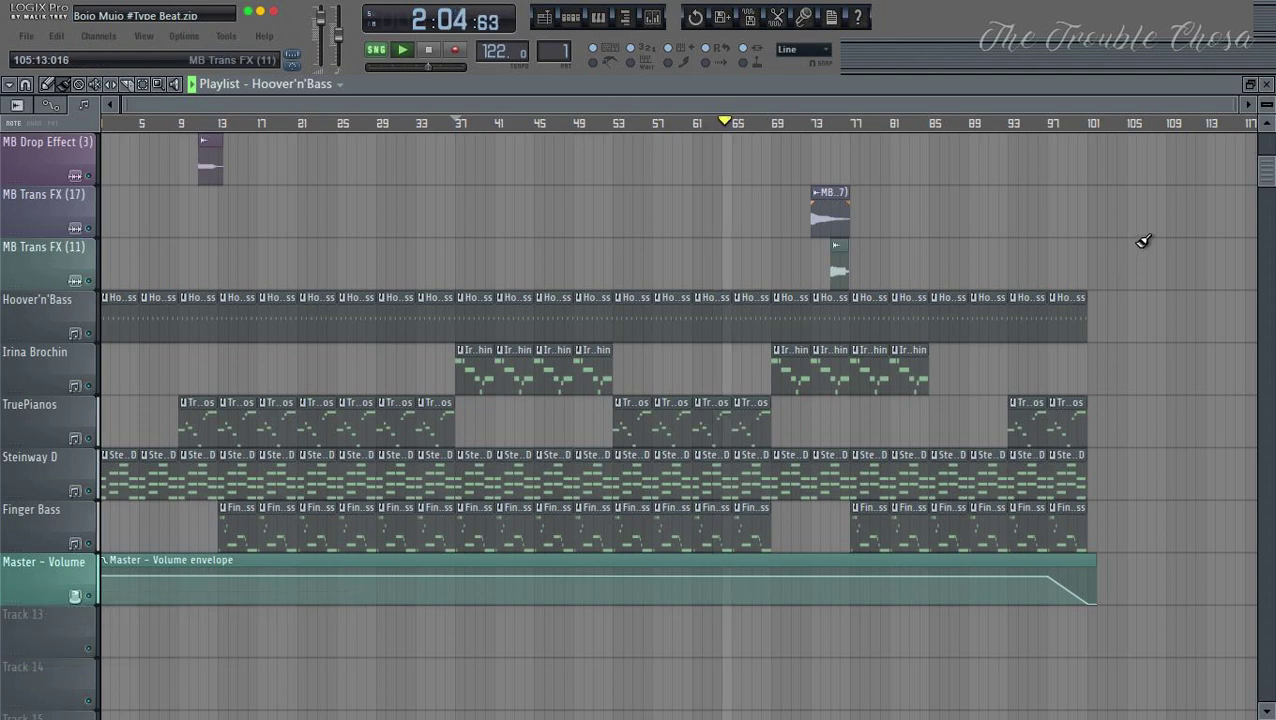
scroll(1144, 241, "up", 3)
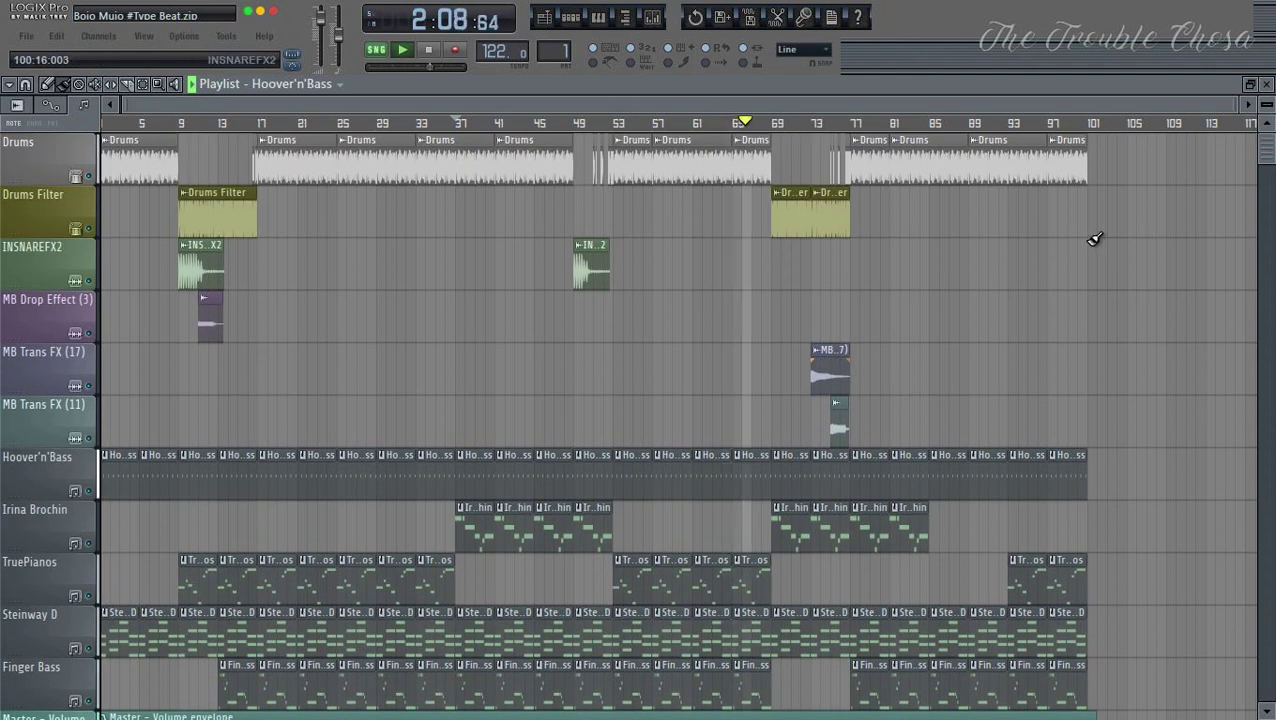
scroll(1100, 226, "down", 3)
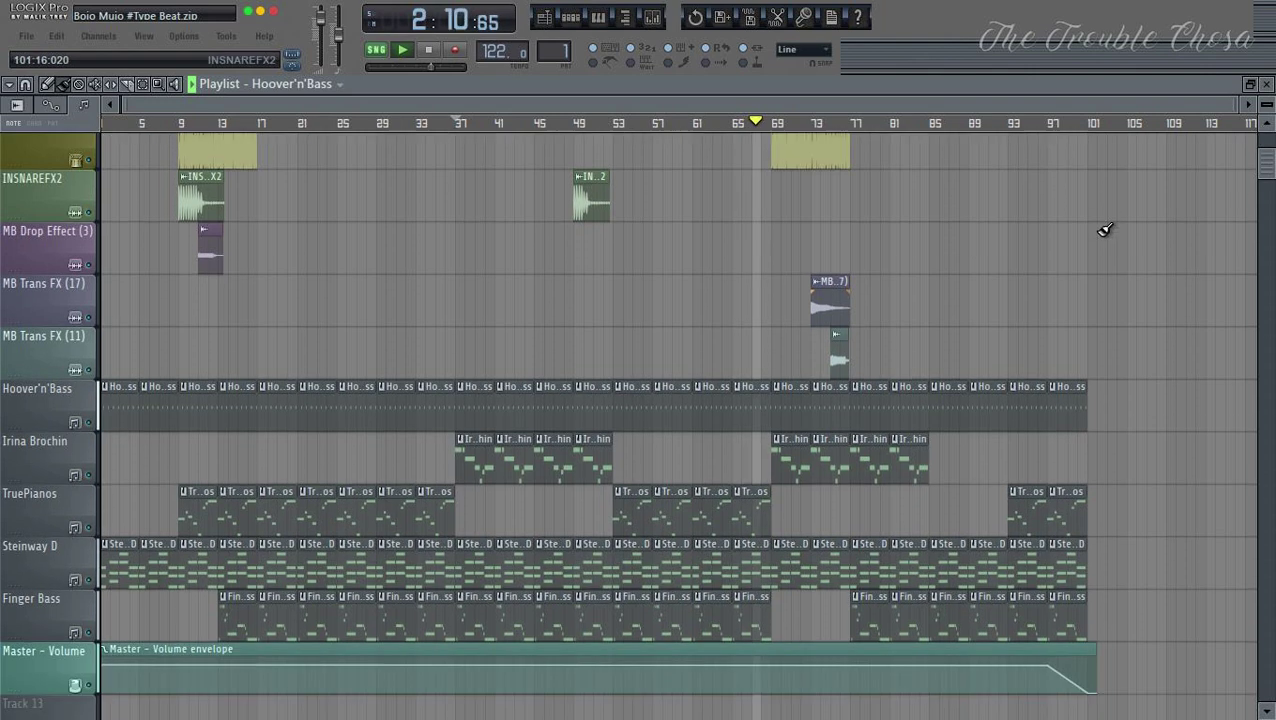
scroll(1110, 226, "up", 3)
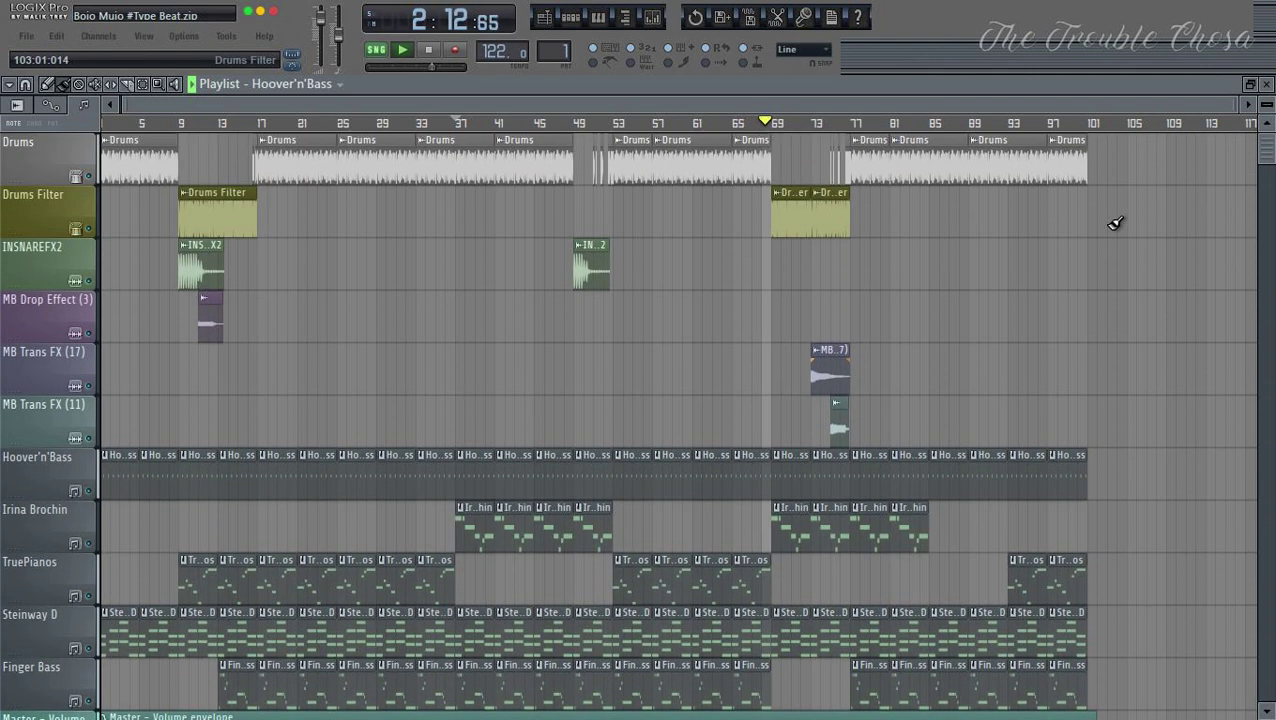
scroll(1140, 240, "down", 2)
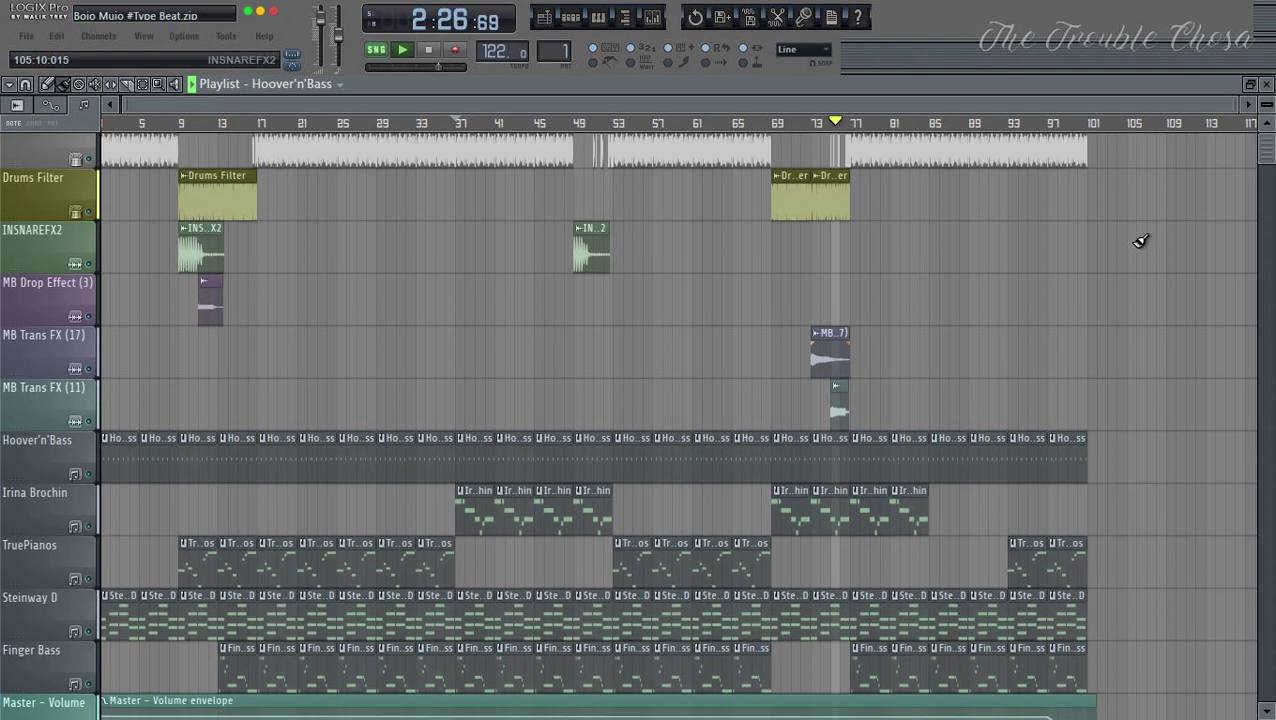
scroll(1140, 241, "up", 2)
scroll(1140, 241, "down", 4)
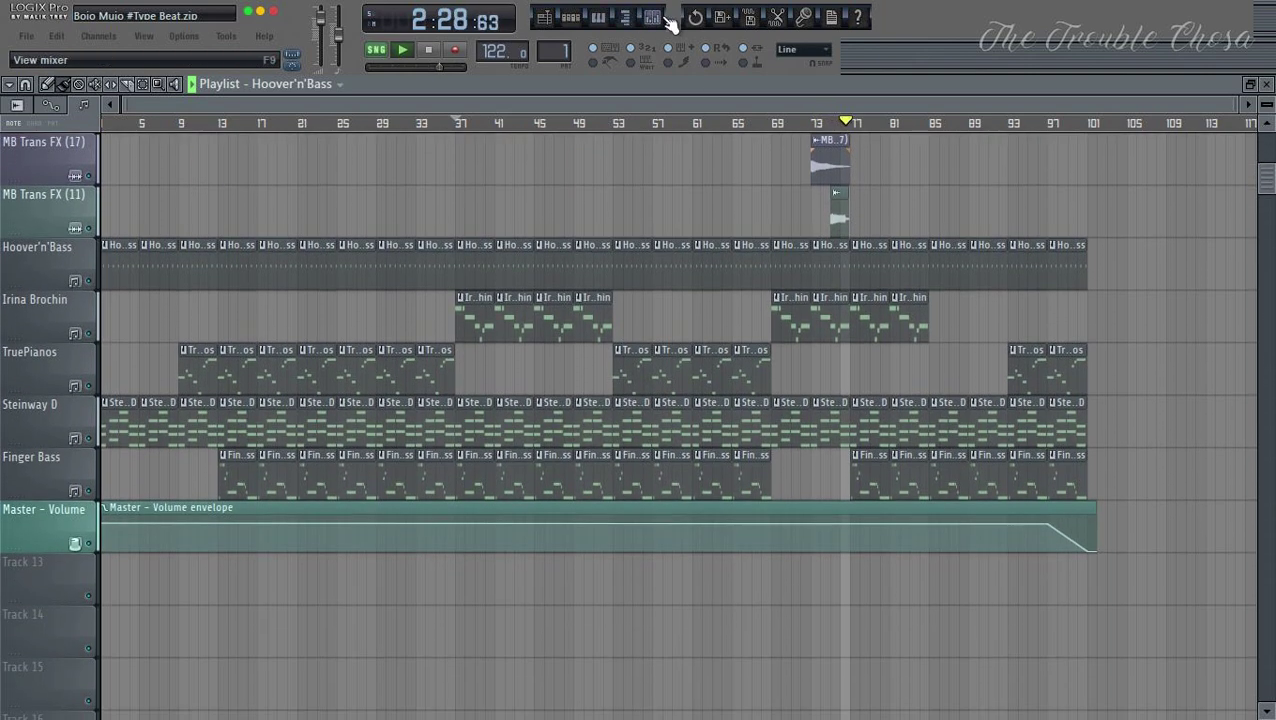
Step: Open the mixer, select the Master track to view its levels and effect slots, and close the mixer
left_click(652, 17)
left_click_drag(562, 315, 566, 373)
left_click(57, 470)
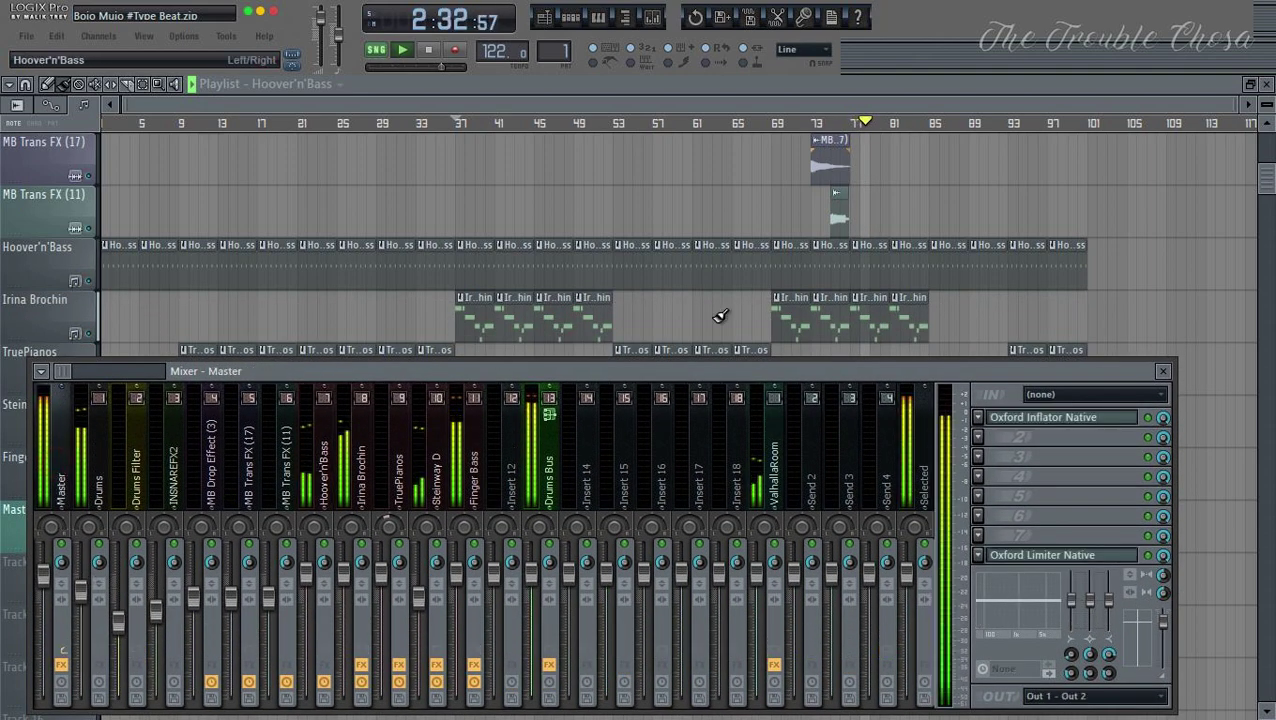
key("F9")
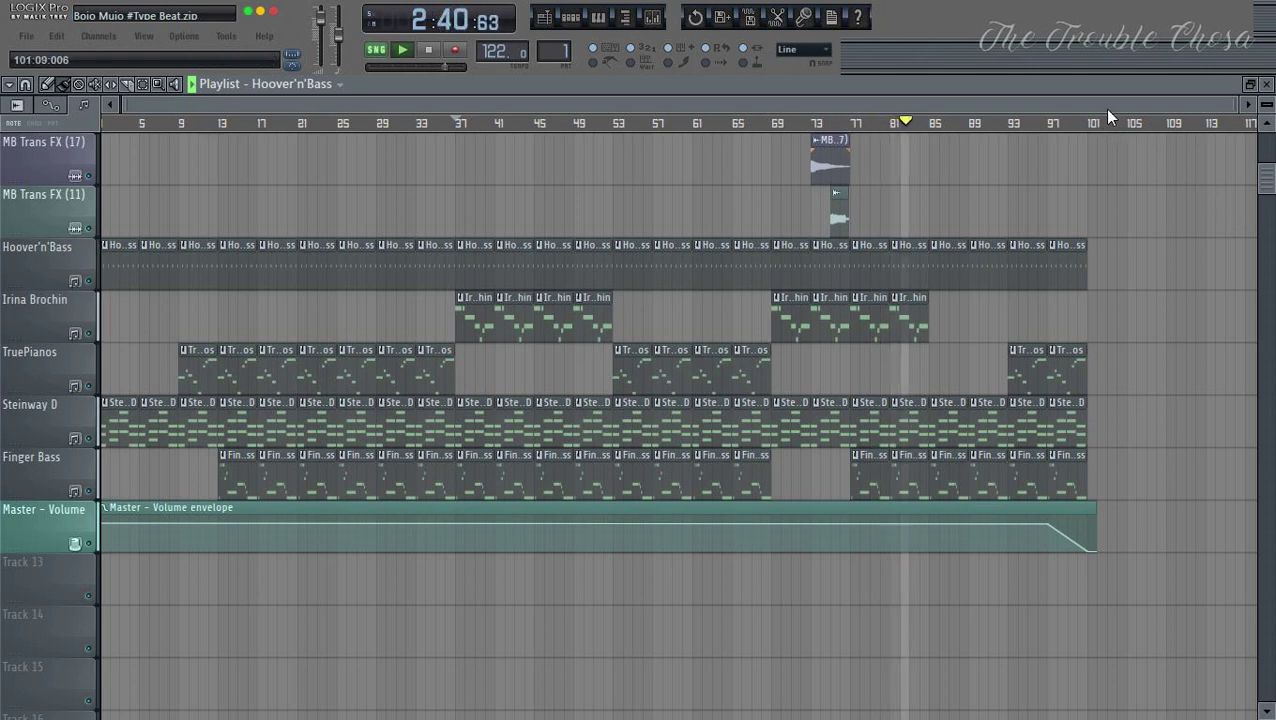
Step: Switch the playlist to the Draw tool and look over the tracks through the end of the arrangement
left_click_drag(1049, 105, 1200, 108)
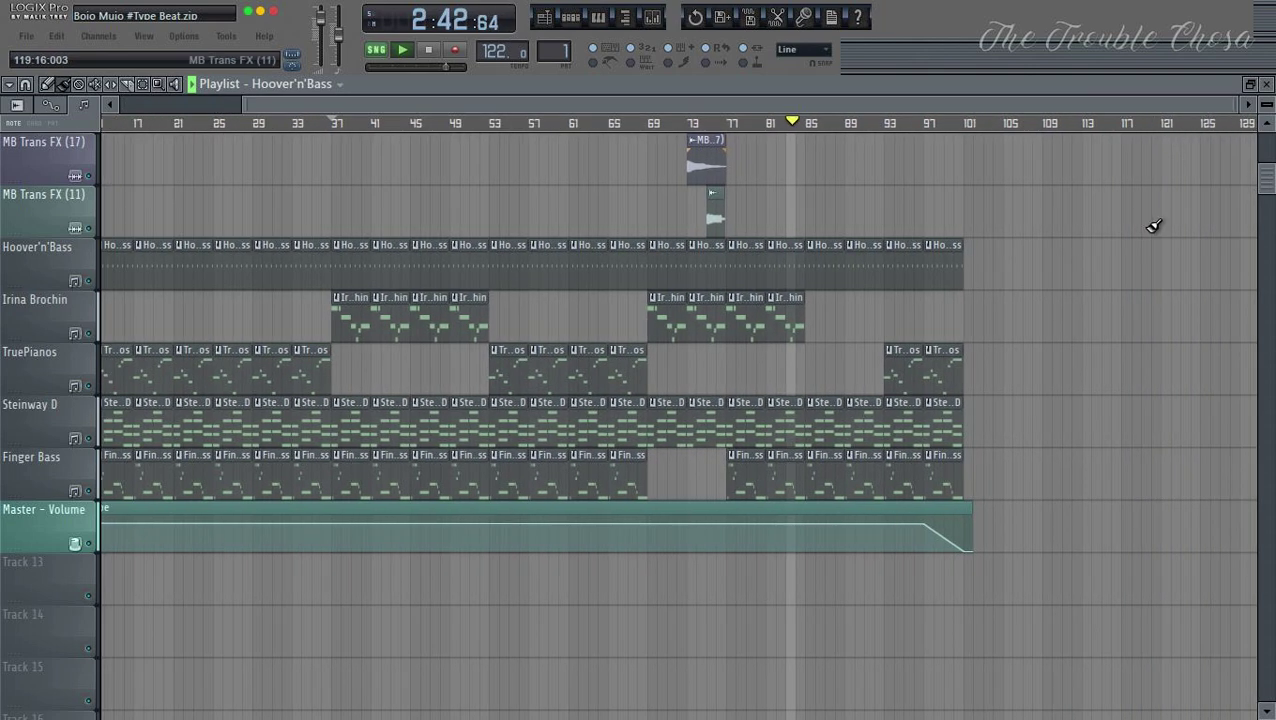
scroll(1150, 236, "up", 2)
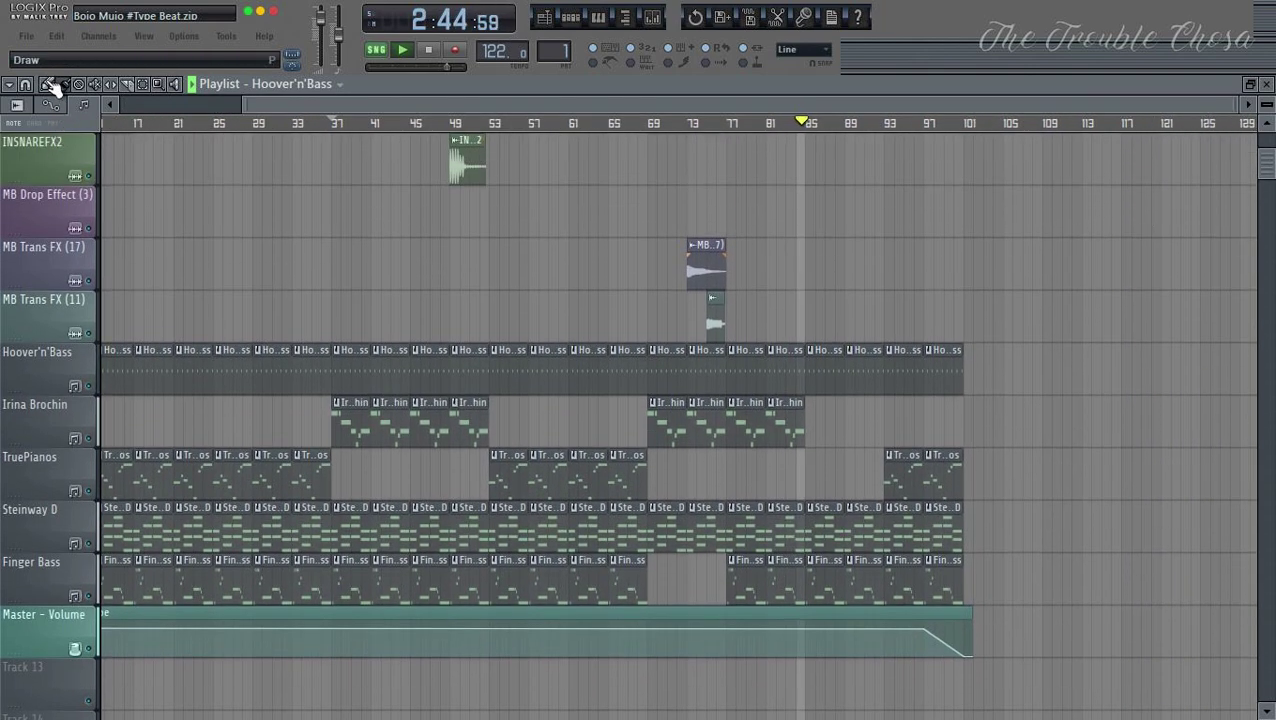
left_click(50, 85)
scroll(1150, 274, "up", 1)
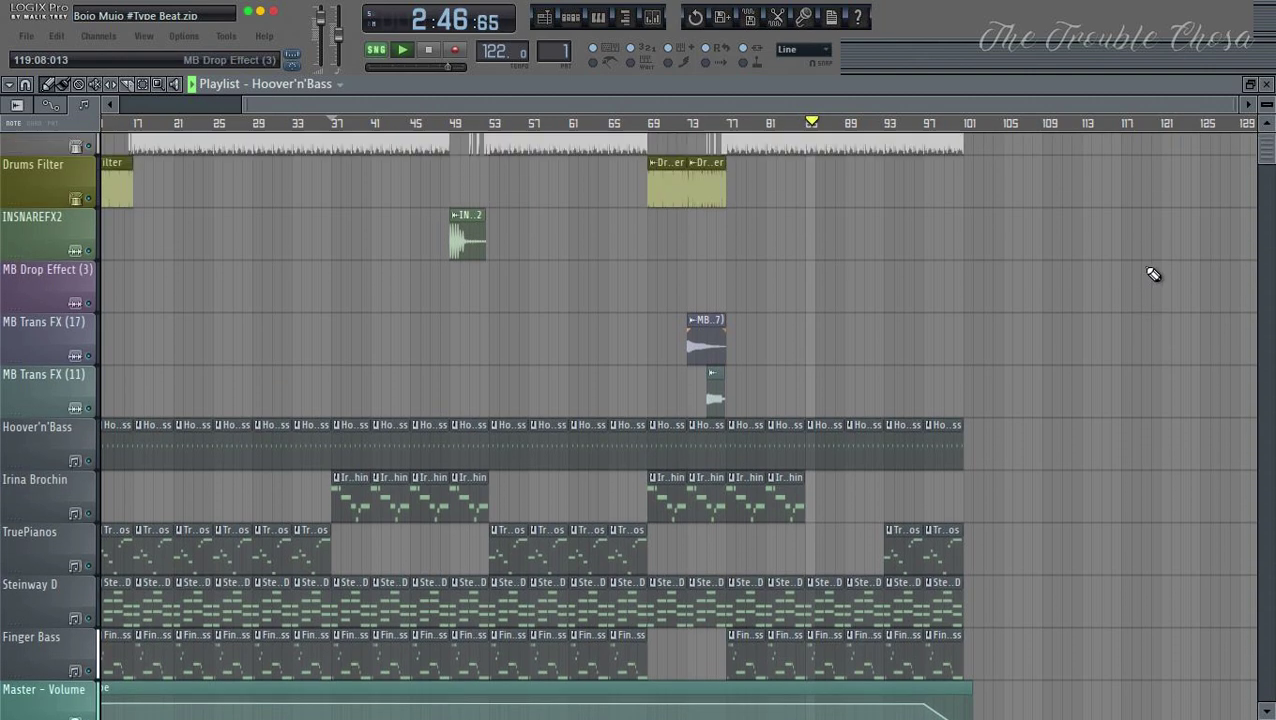
scroll(1153, 274, "up", 1)
scroll(1153, 270, "down", 5)
scroll(1153, 265, "up", 2)
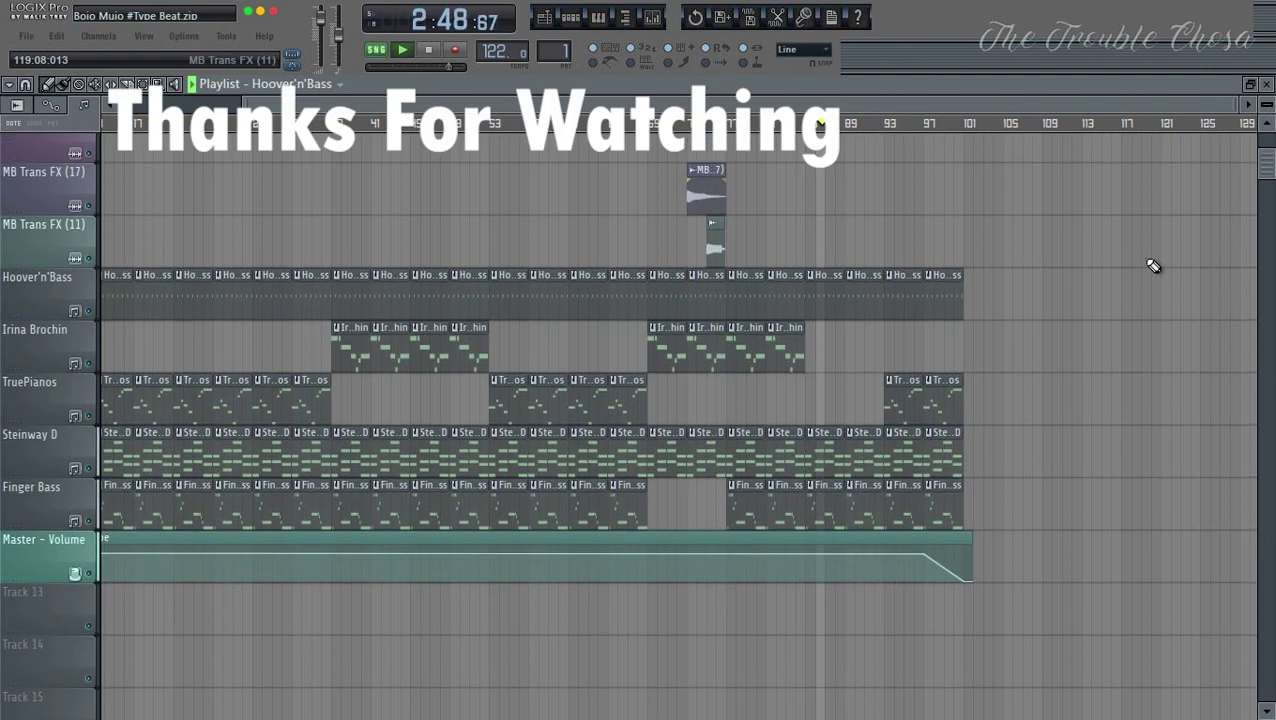
scroll(1153, 265, "up", 2)
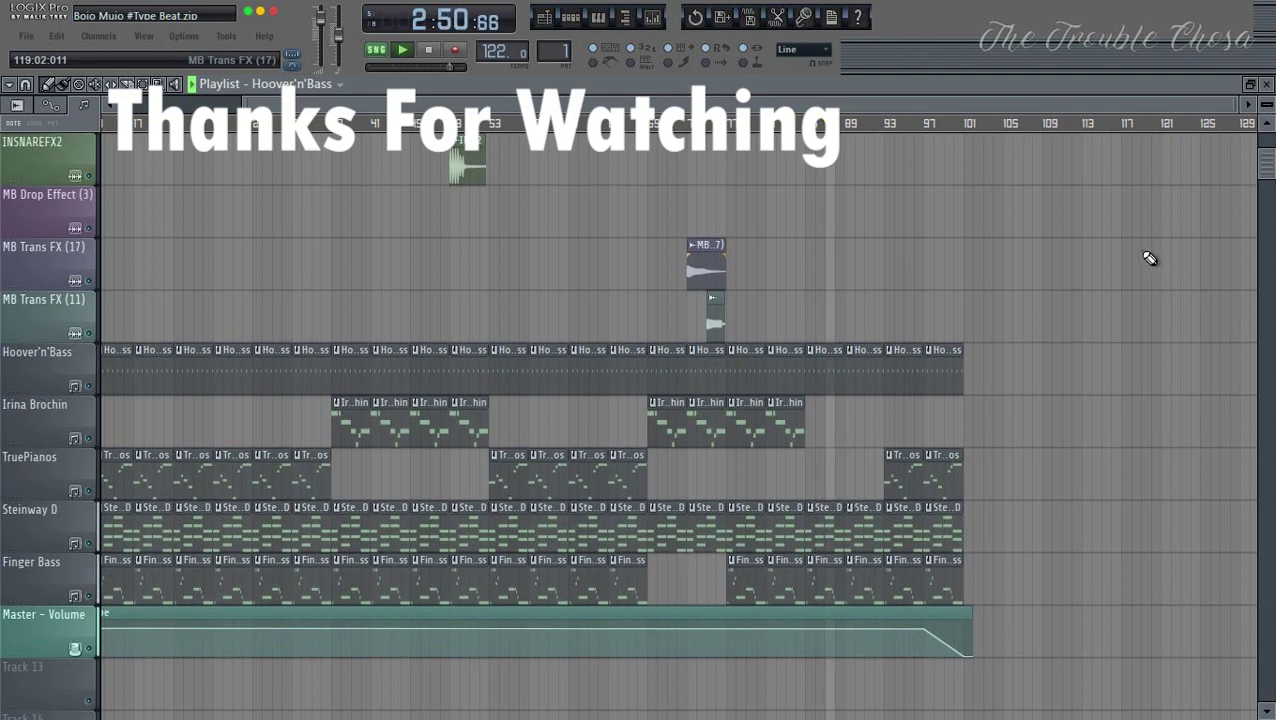